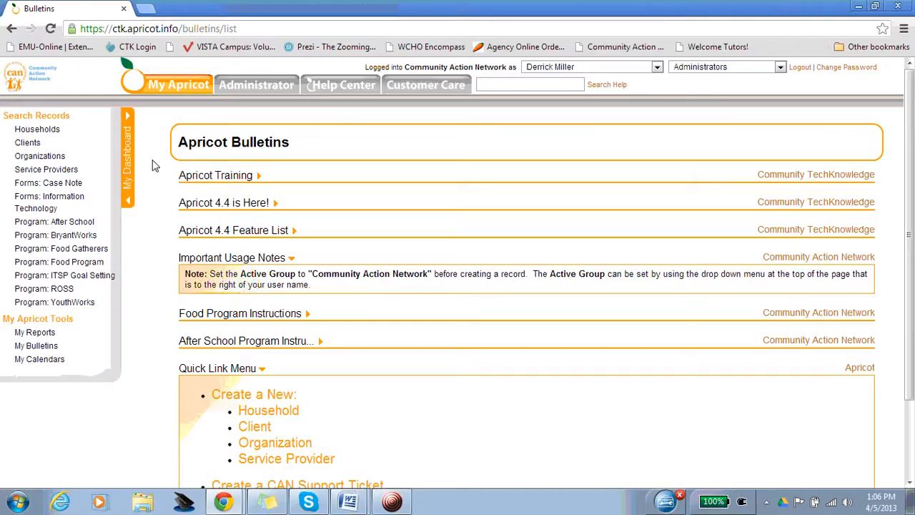
# - Open the document folder of client test1 test1 and create a new Case Note Event and Referral System record
pyautogui.click(23, 143)
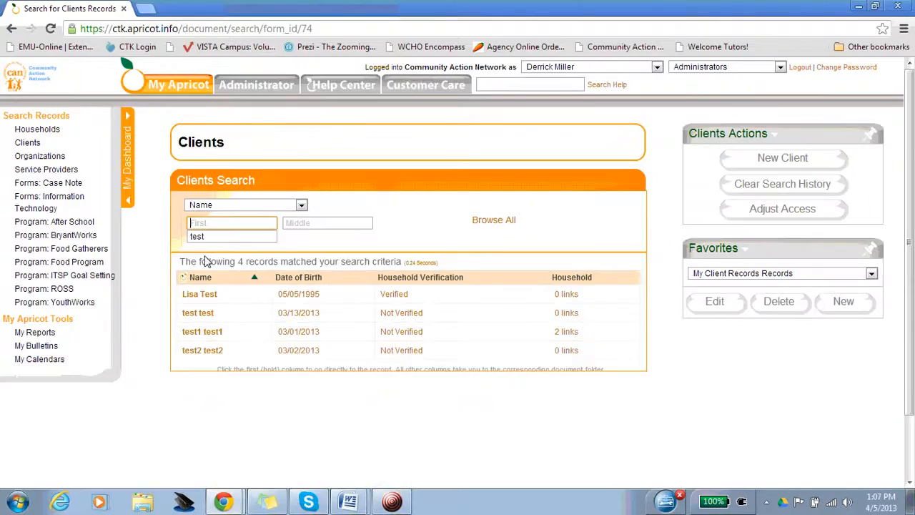
pyautogui.click(301, 333)
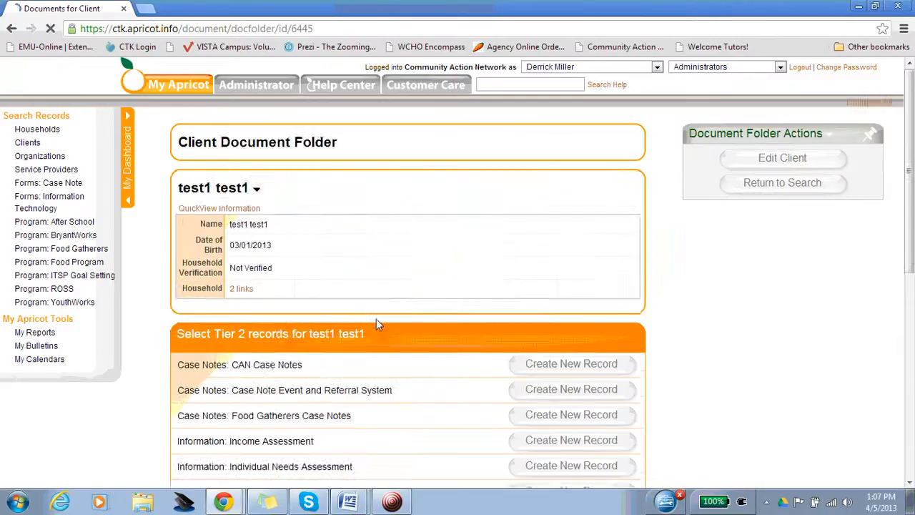
pyautogui.scroll(-2, 478, 174)
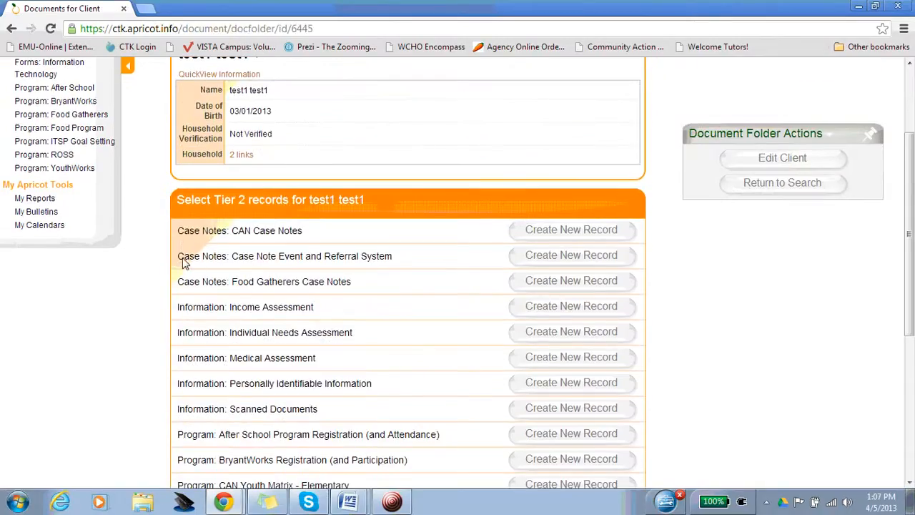
pyautogui.moveTo(183, 259); pyautogui.dragTo(401, 262)
pyautogui.click(400, 262)
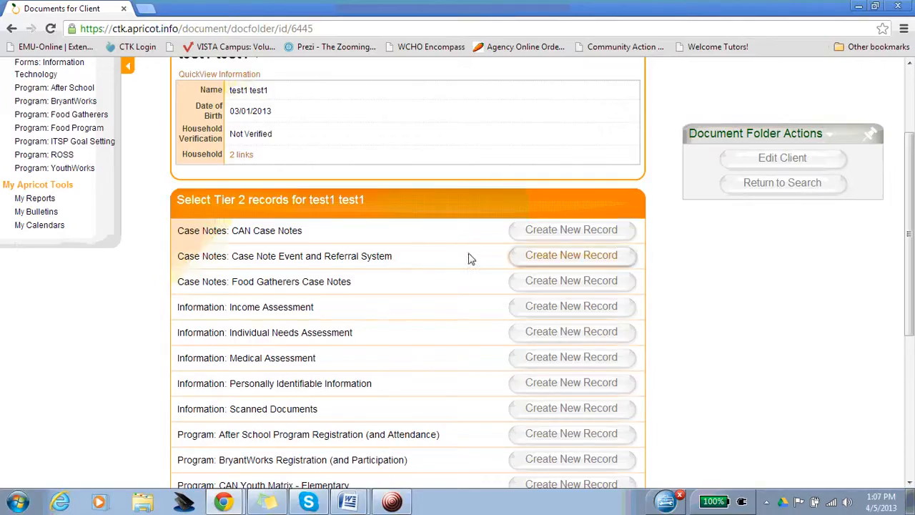
pyautogui.click(531, 263)
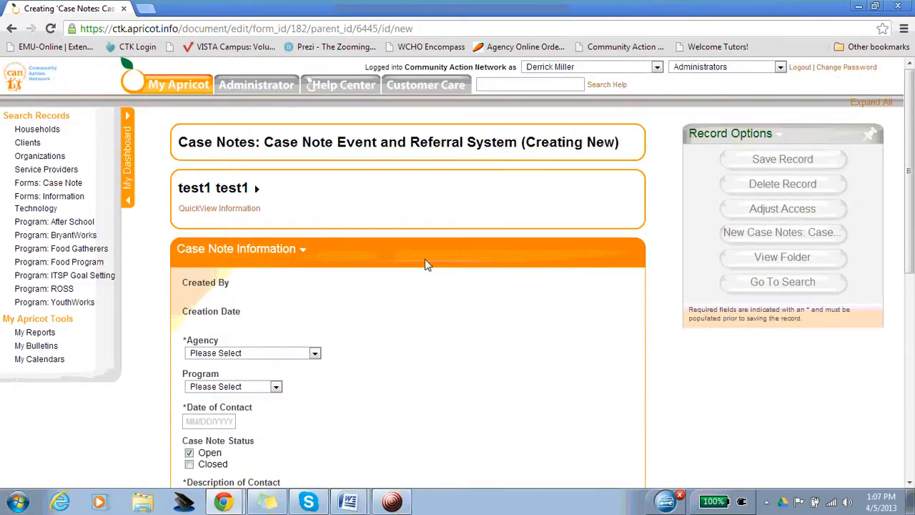
# - Set the case note's agency to Community Action Network, program to BryantWorks and date of contact to 04/05/2013
pyautogui.scroll(-2, 429, 246)
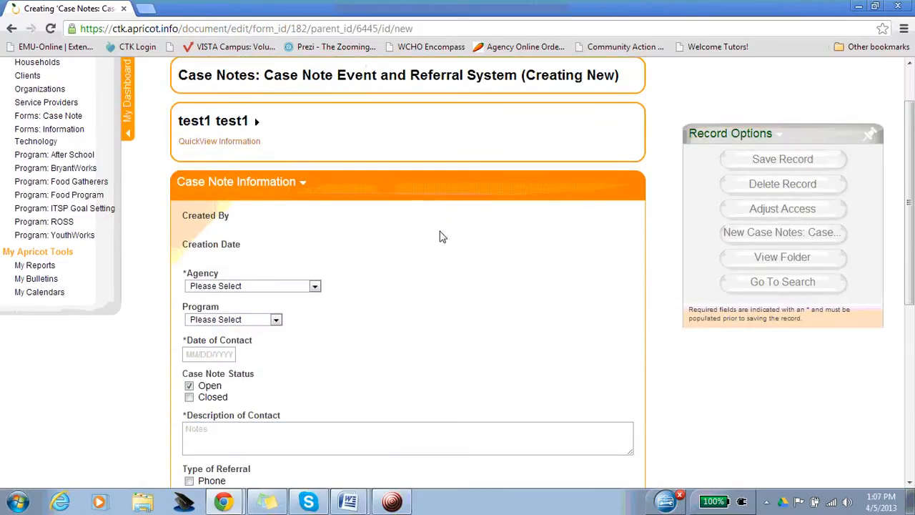
pyautogui.scroll(-2, 328, 203)
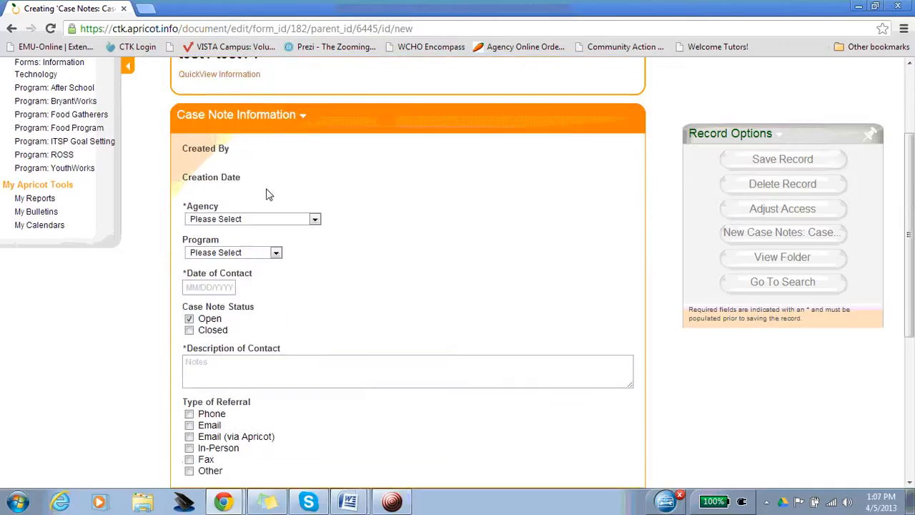
pyautogui.click(228, 218)
pyautogui.click(230, 241)
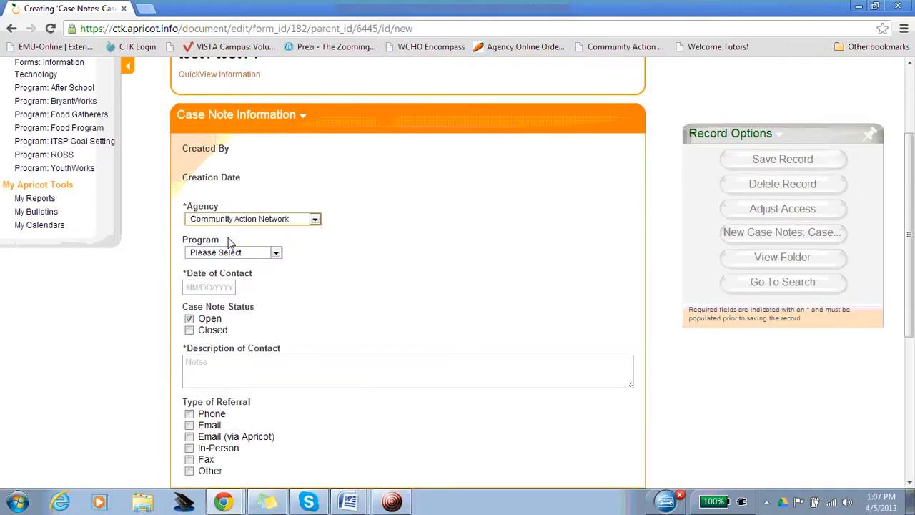
pyautogui.click(239, 254)
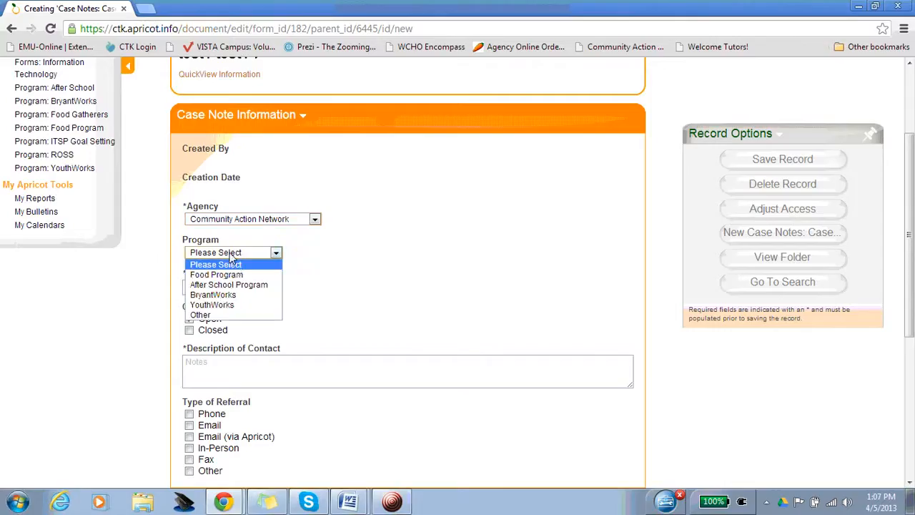
pyautogui.click(212, 295)
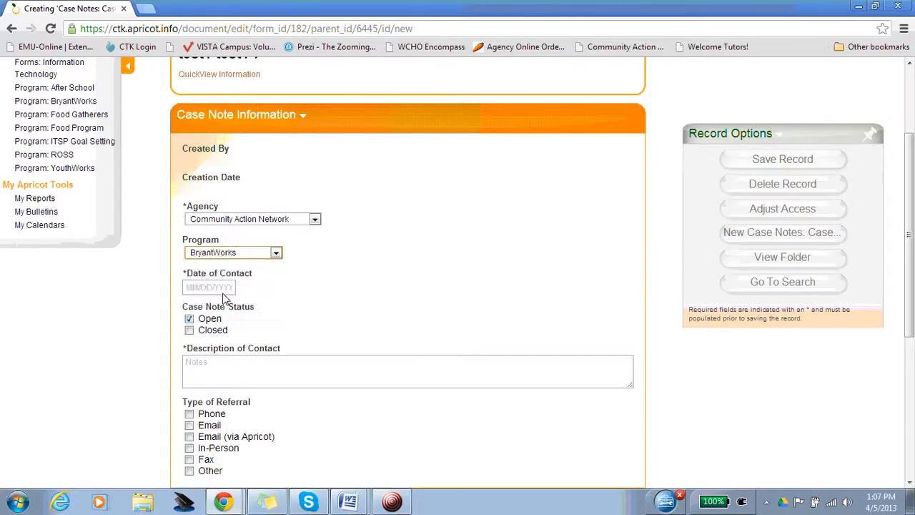
pyautogui.click(223, 292)
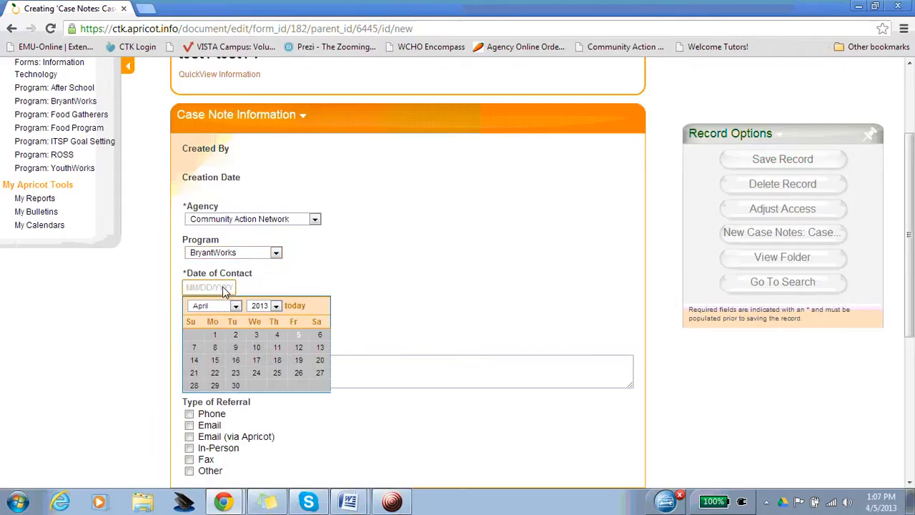
pyautogui.click(299, 336)
# - Enter the description of contact "Client reported that they have obtained employment with some organization."
pyautogui.scroll(-2, 386, 263)
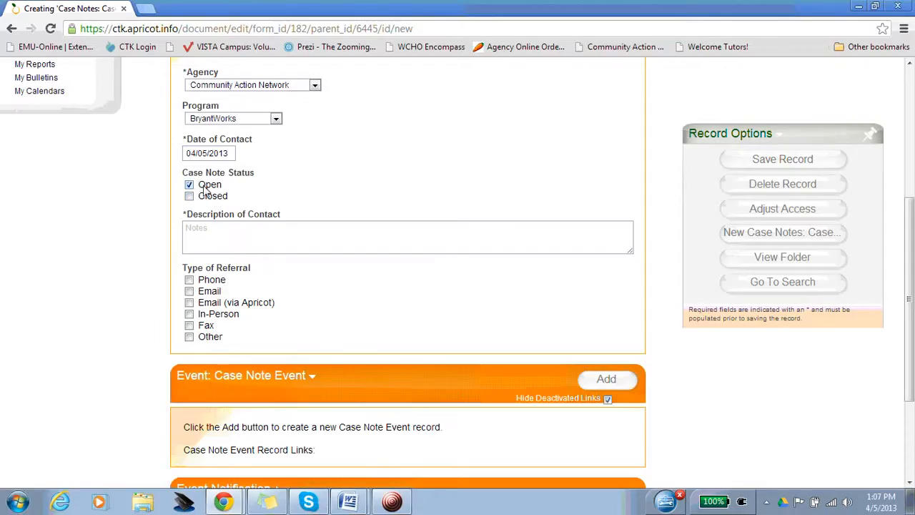
pyautogui.click(226, 233)
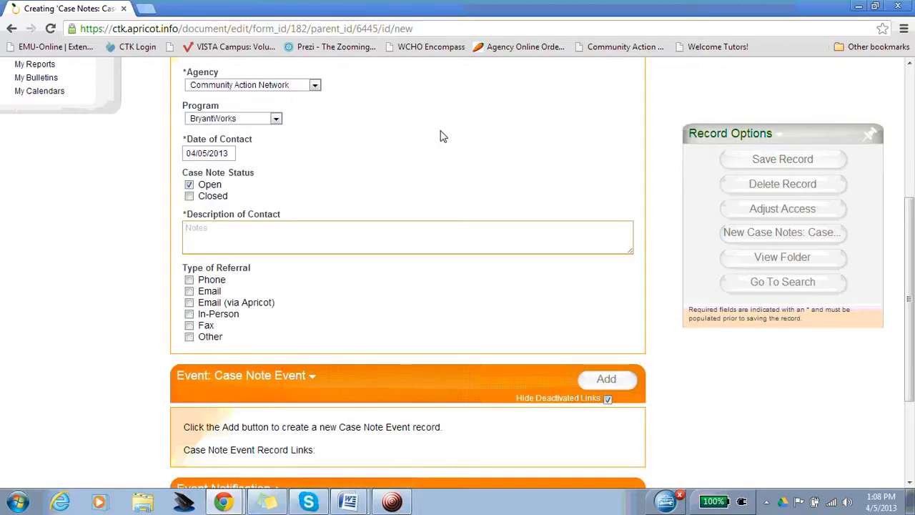
pyautogui.write('Client reported that the')
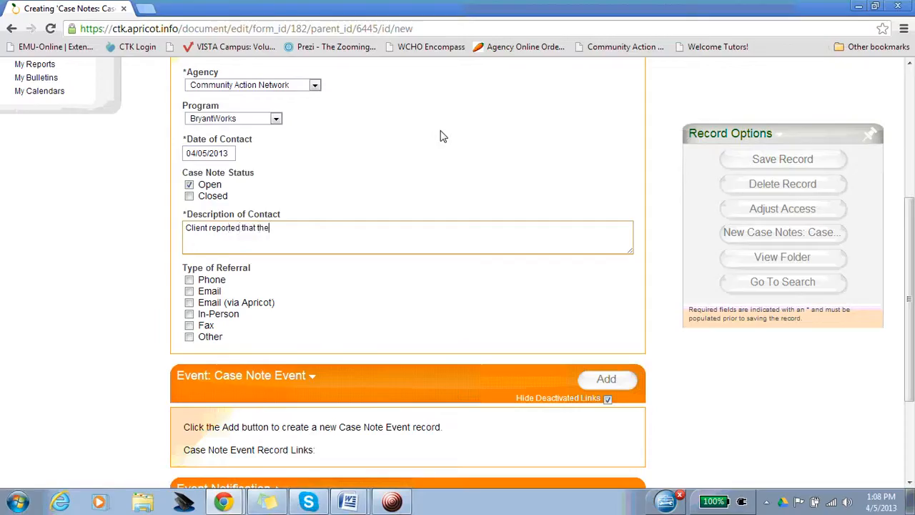
pyautogui.write('y have r')
pyautogui.write('btained empl')
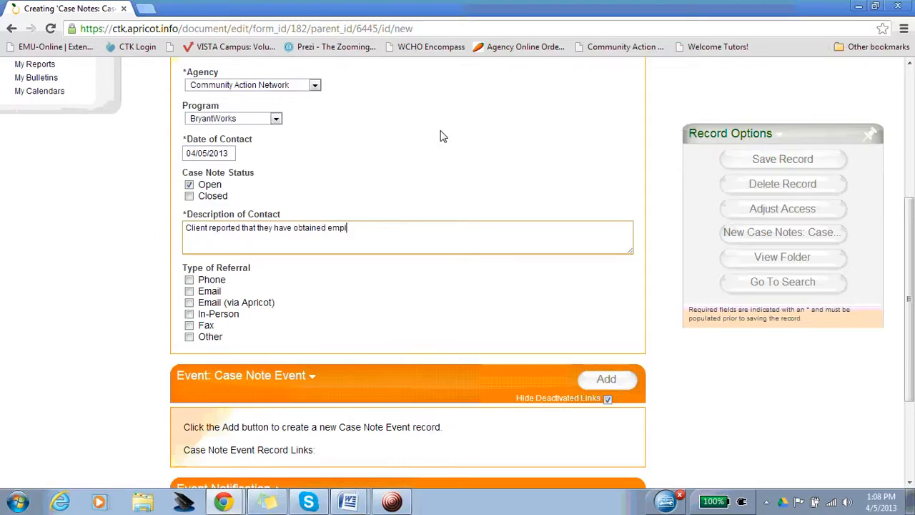
pyautogui.write('oyment with')
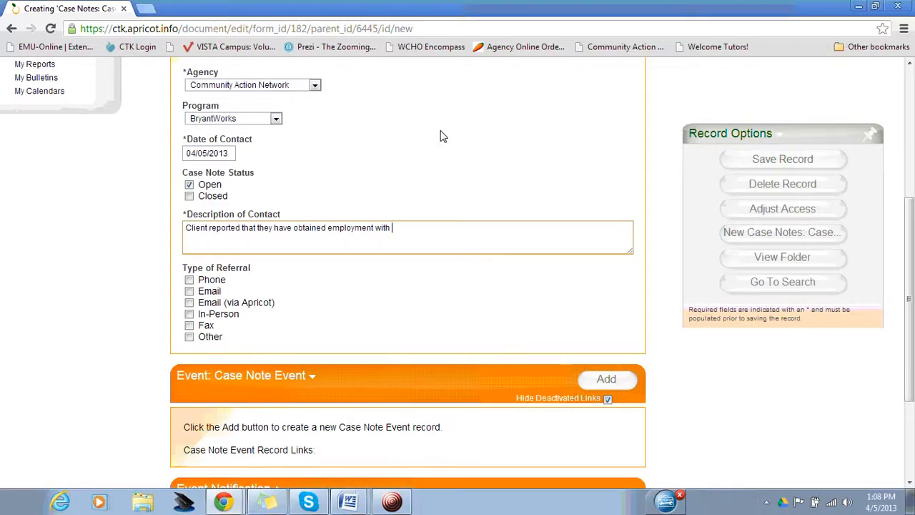
pyautogui.write('some organ')
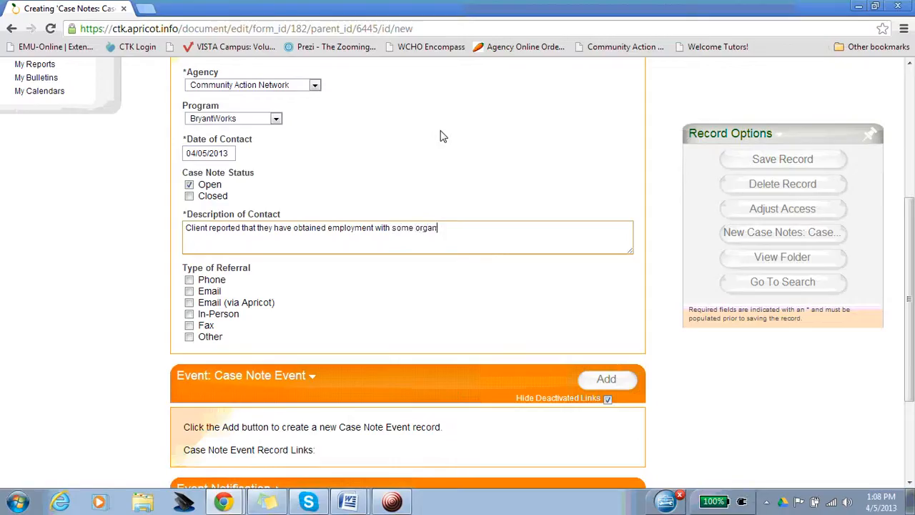
pyautogui.write('ization.')
# - Save the new case note record and continue editing it
pyautogui.scroll(-1, 454, 133)
pyautogui.scroll(1, 392, 256)
pyautogui.scroll(-1, 170, 214)
pyautogui.scroll(2, 172, 213)
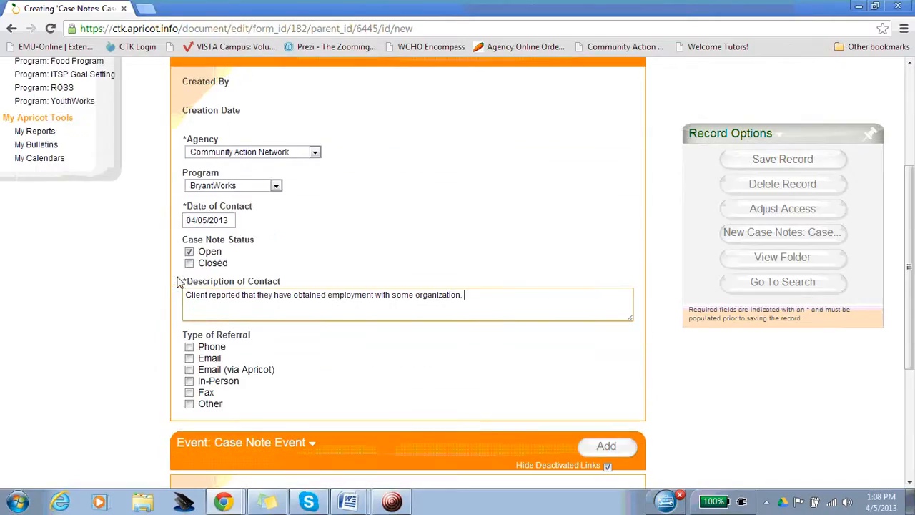
pyautogui.scroll(2, 189, 223)
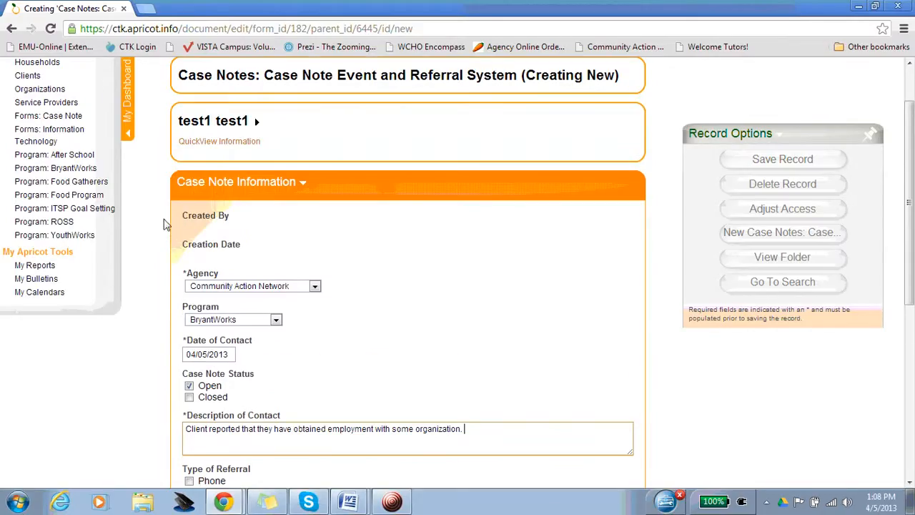
pyautogui.scroll(-4, 167, 225)
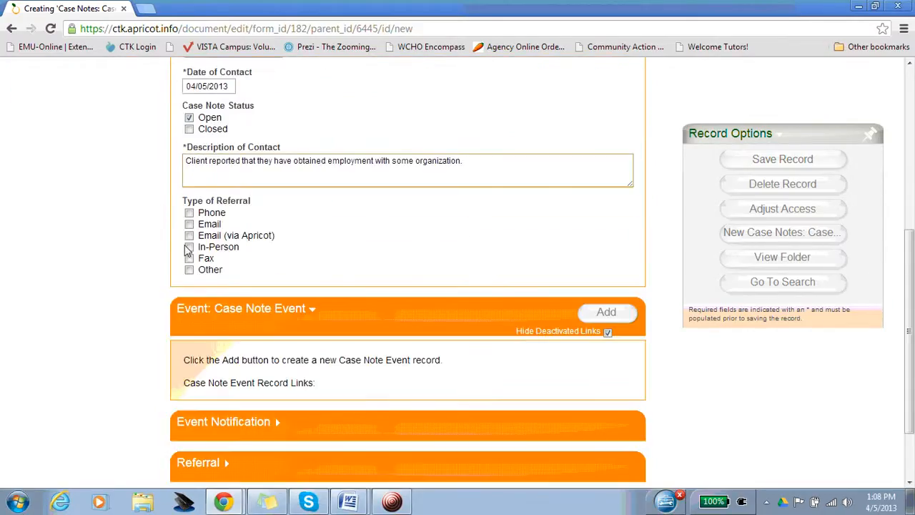
pyautogui.click(743, 164)
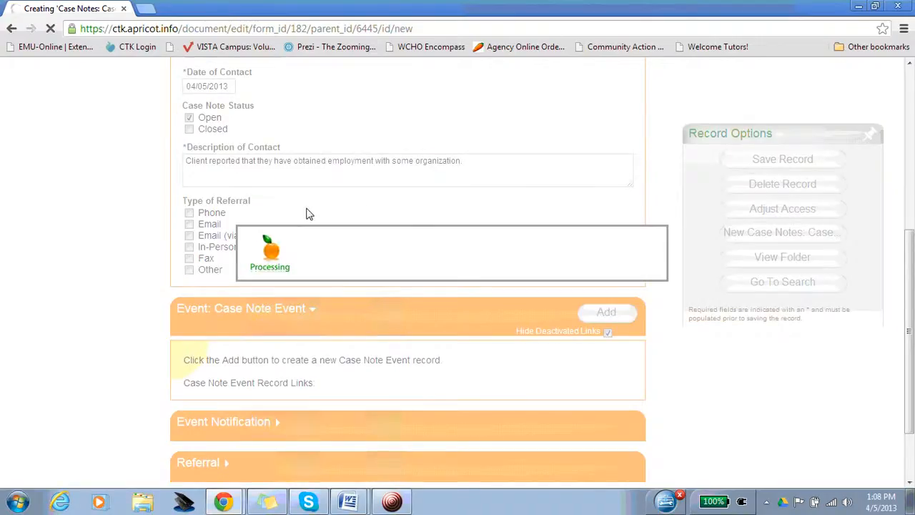
pyautogui.click(345, 291)
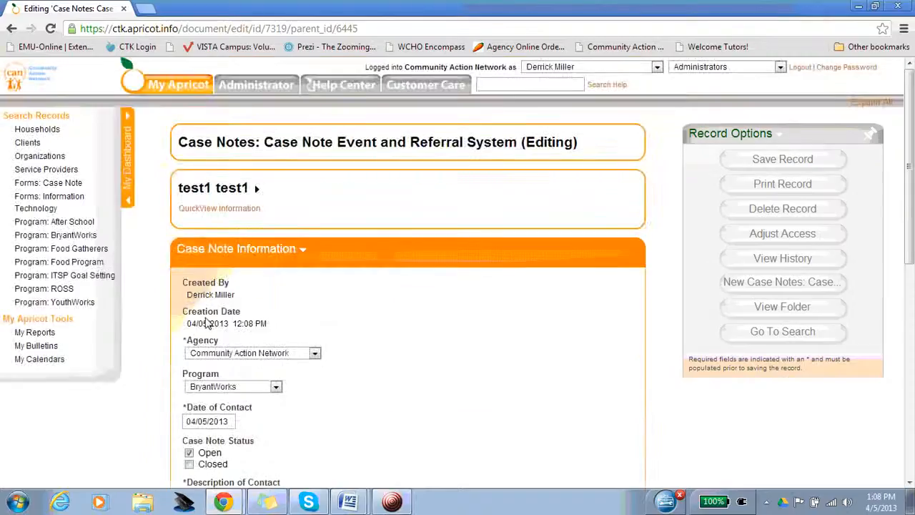
# - Add a new Case Note Event record linked to the saved case note
pyautogui.scroll(-6, 205, 323)
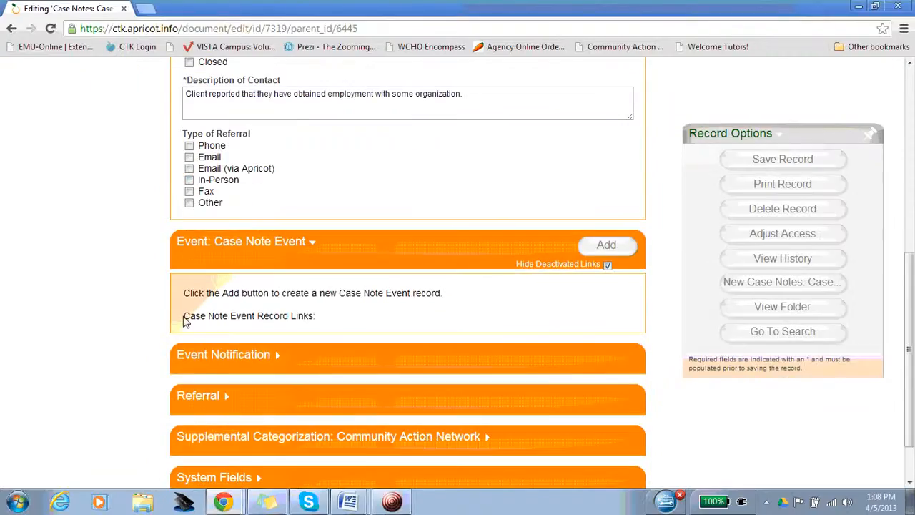
pyautogui.scroll(1, 141, 276)
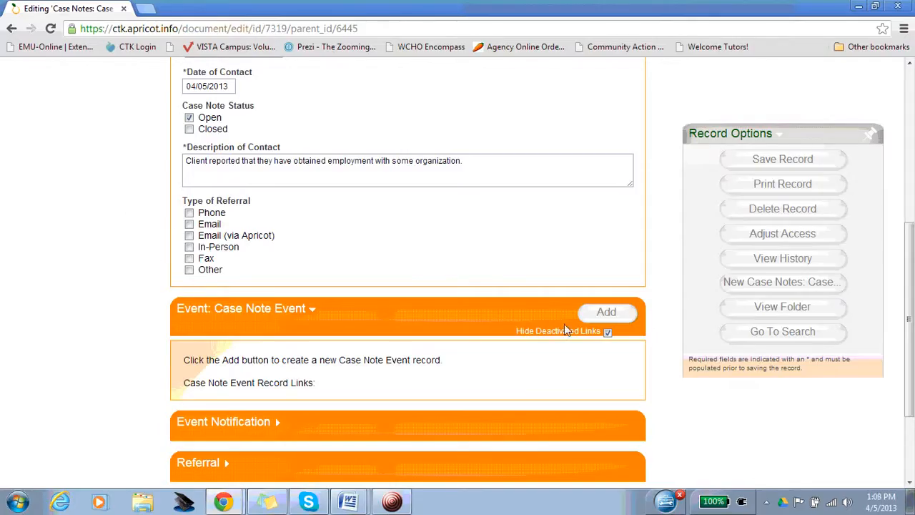
pyautogui.click(620, 315)
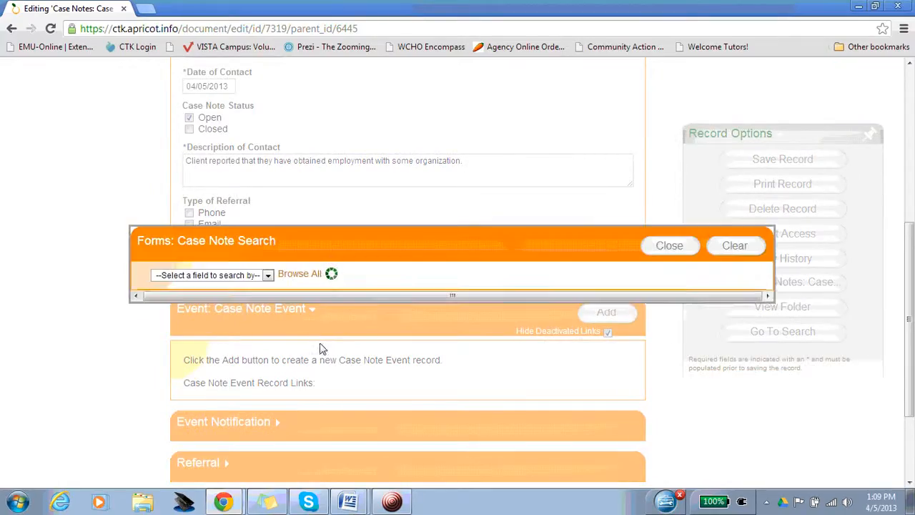
pyautogui.click(733, 331)
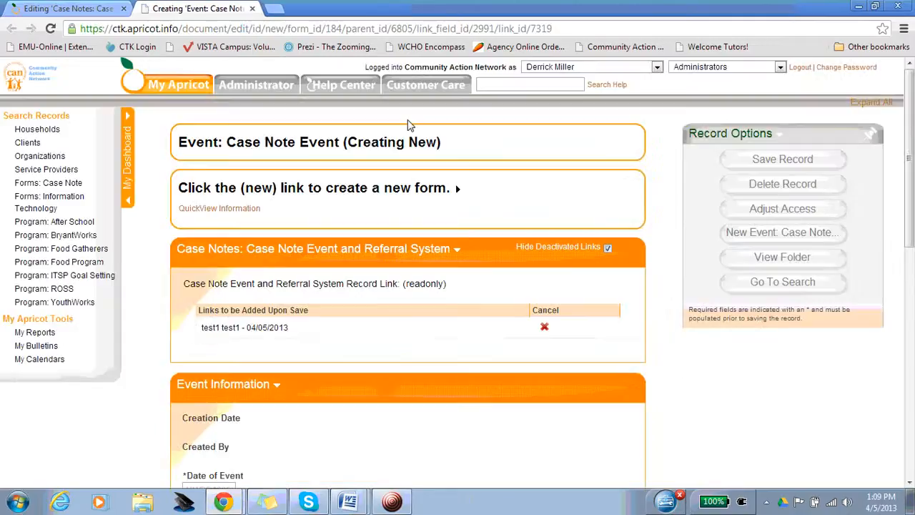
# - Date the event 04/05/2013 and describe it as "Lost their employment and they are seeking out employment with a different employer."
pyautogui.scroll(-4, 202, 255)
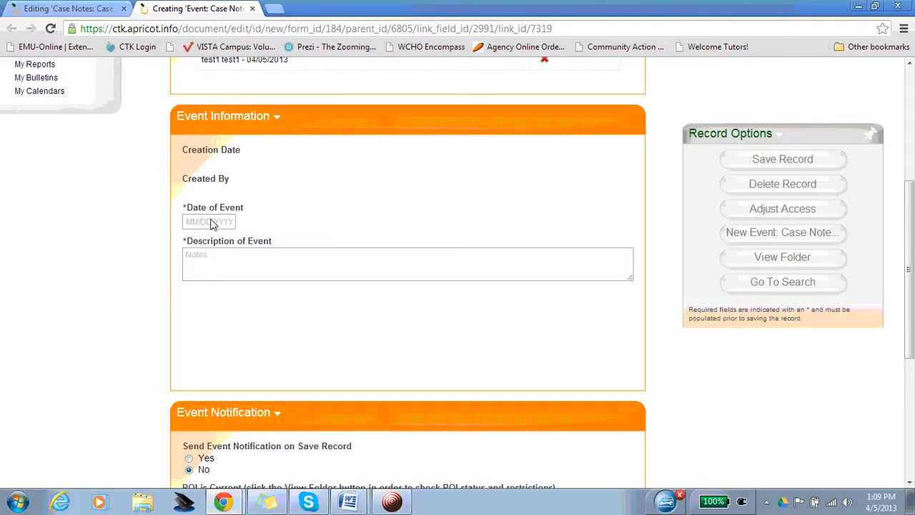
pyautogui.click(213, 223)
pyautogui.click(298, 268)
pyautogui.click(250, 269)
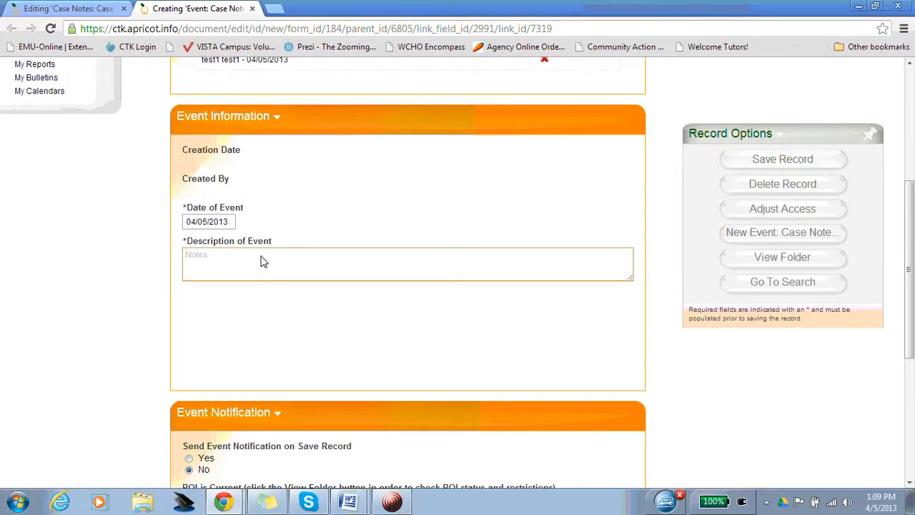
pyautogui.write('L')
pyautogui.write('re seeking o')
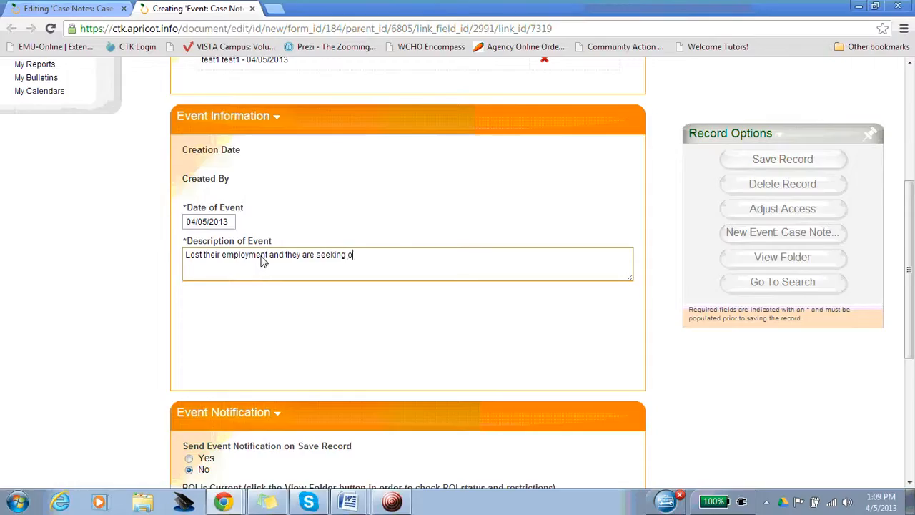
pyautogui.write('ut employment with a dif')
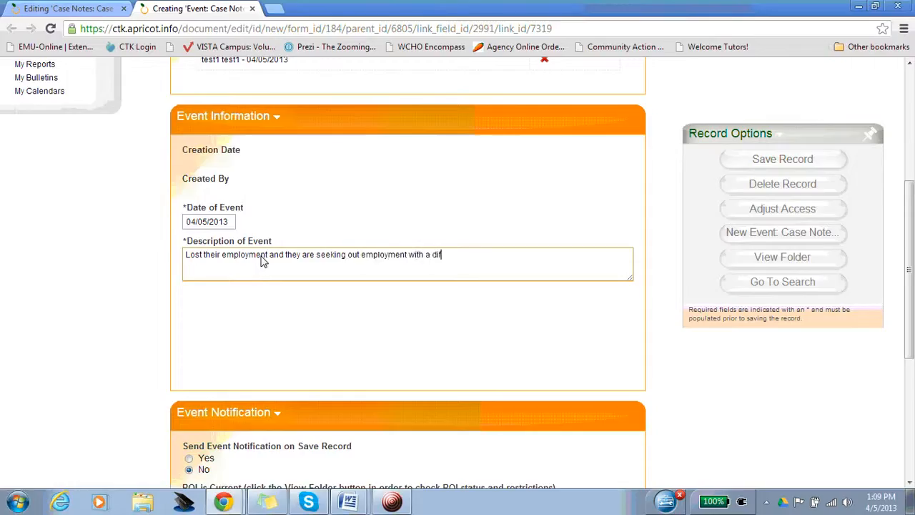
pyautogui.write('ferent employer.')
# - Choose Yes for sending the event notification when the record is saved
pyautogui.scroll(-2, 122, 368)
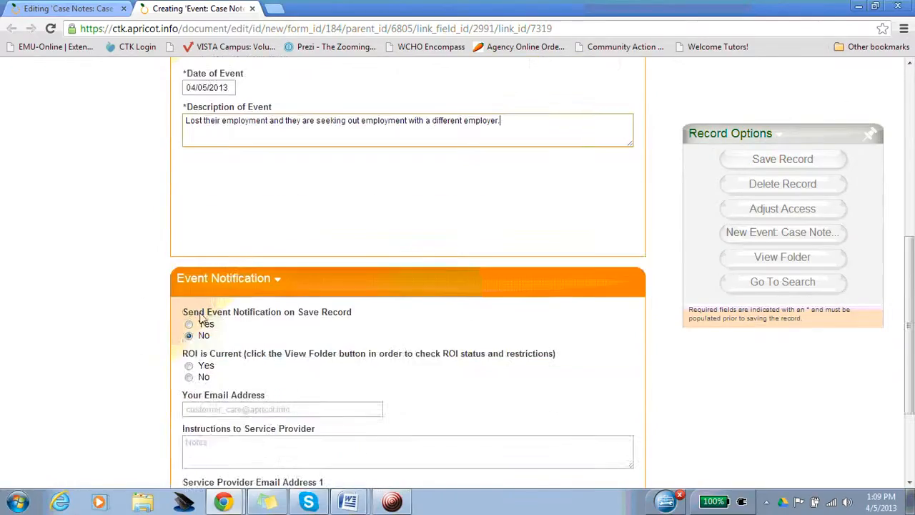
pyautogui.scroll(2, 206, 297)
pyautogui.scroll(-2, 138, 296)
pyautogui.scroll(-3, 136, 305)
pyautogui.scroll(1, 207, 296)
pyautogui.scroll(-1, 161, 255)
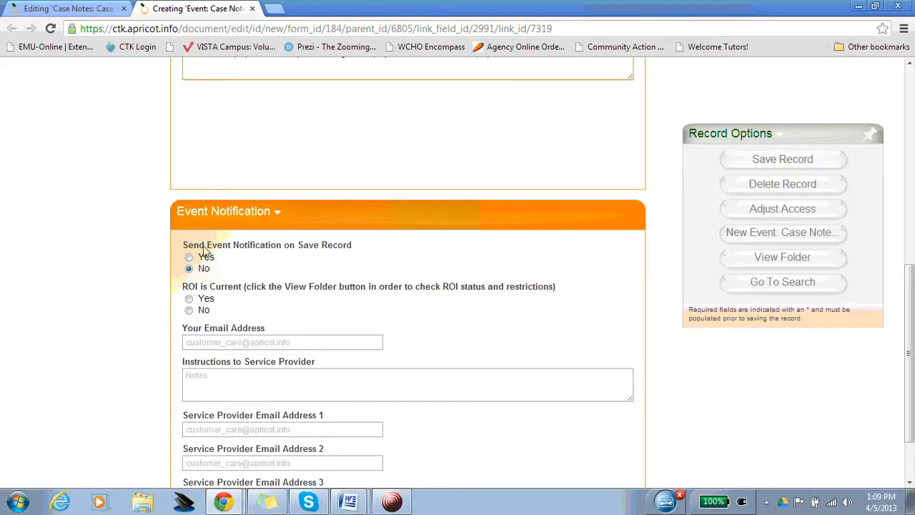
pyautogui.scroll(2, 301, 221)
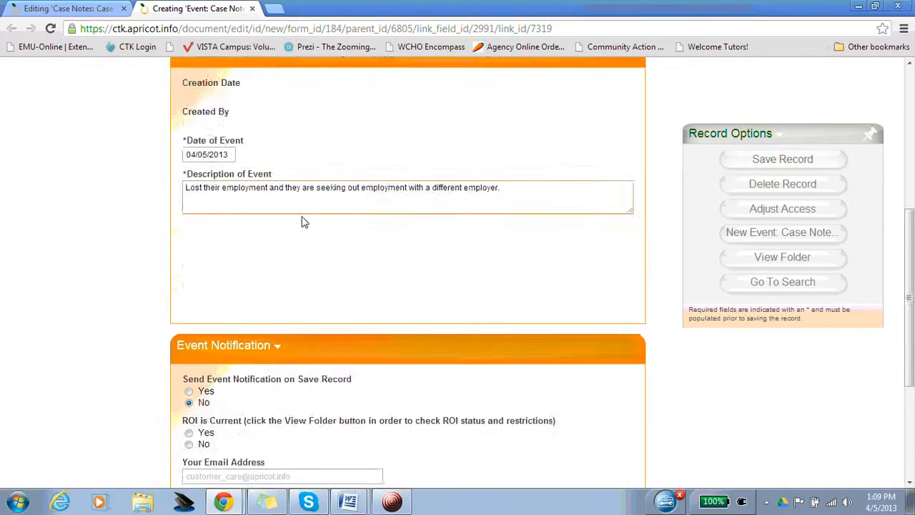
pyautogui.scroll(-2, 118, 231)
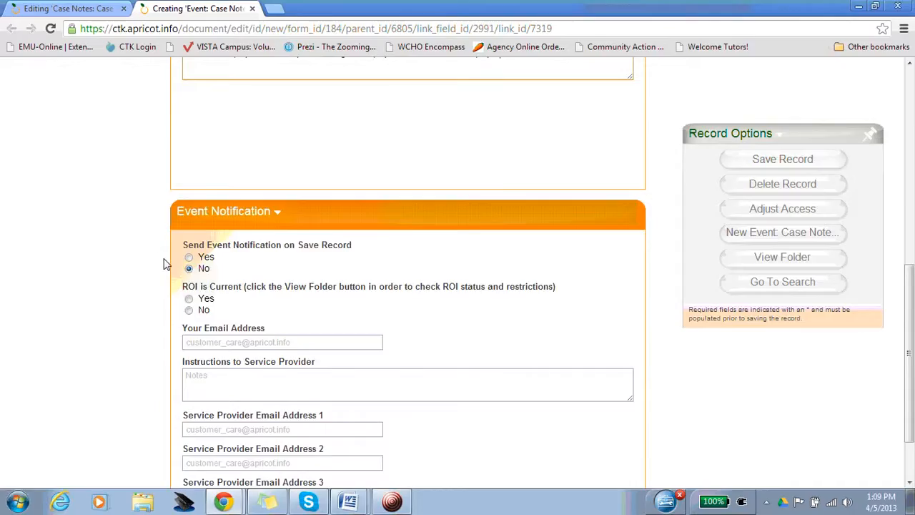
pyautogui.click(190, 258)
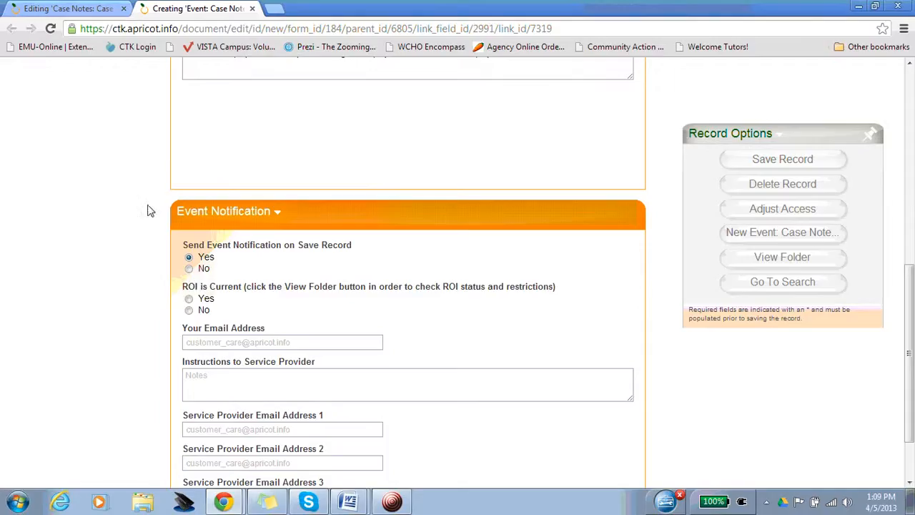
# - Mark the ROI as current with Yes and enter the sender's e-mail address for the event notification
pyautogui.scroll(-1, 143, 208)
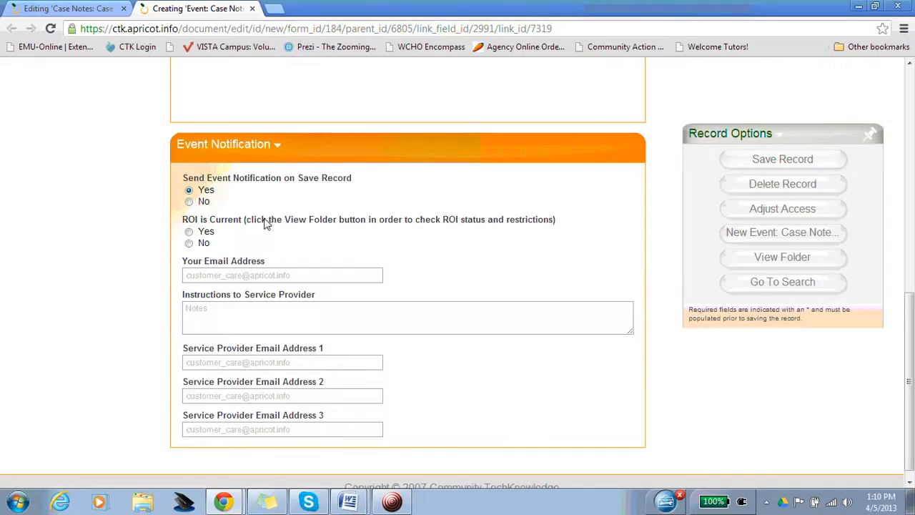
pyautogui.click(189, 233)
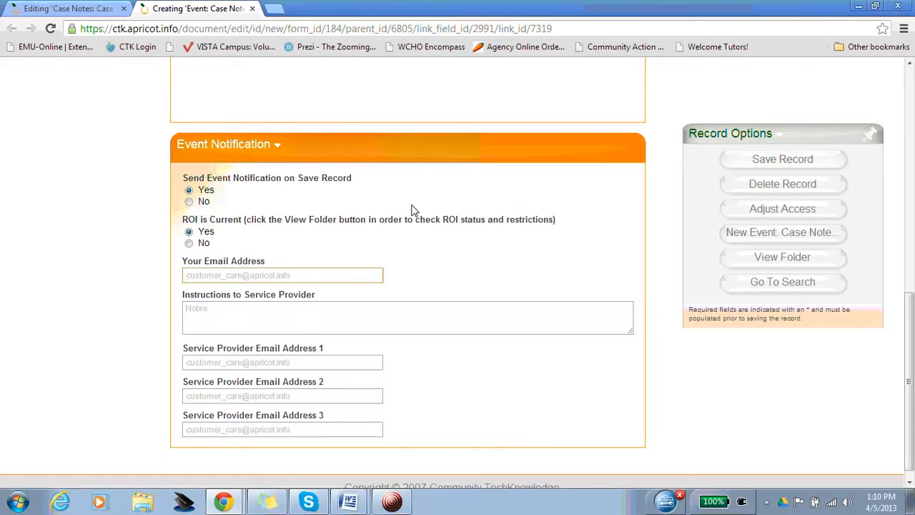
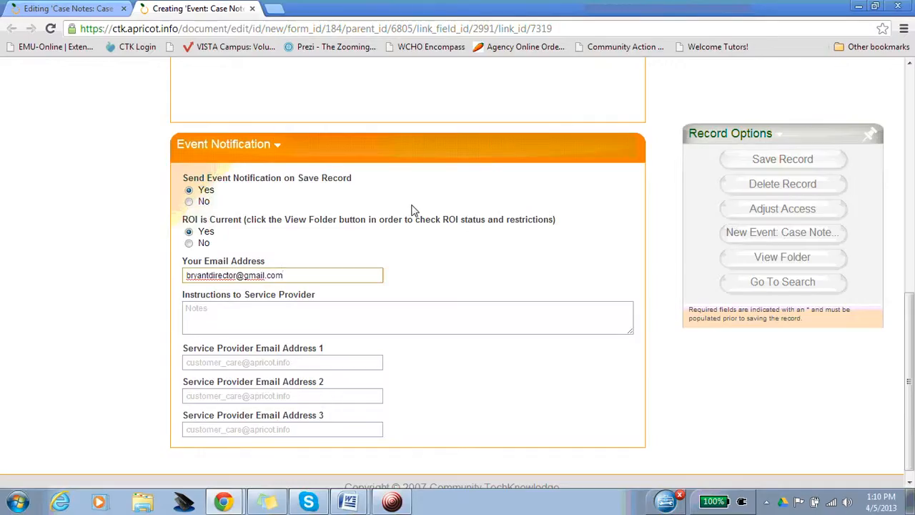
# - Enter "See above case note" as the instructions to the service provider and fill in the first service provider's e-mail address
pyautogui.click(218, 318)
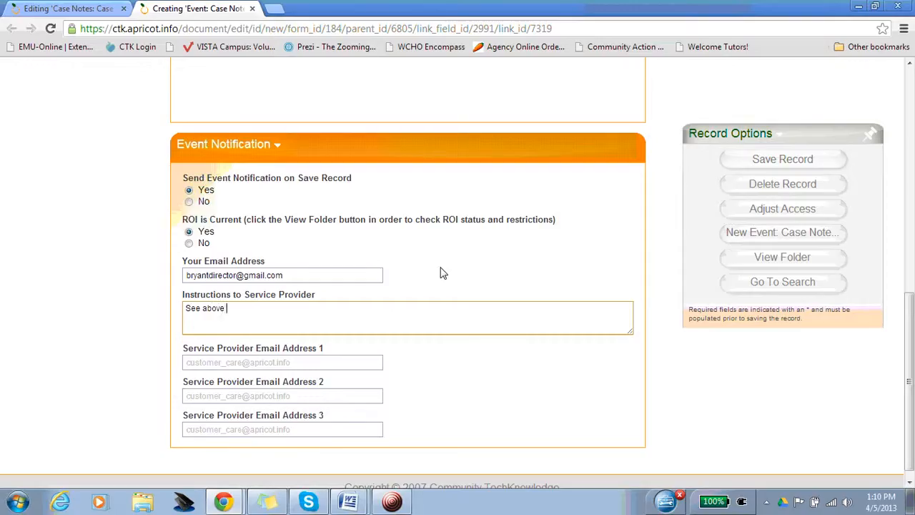
pyautogui.click(292, 364)
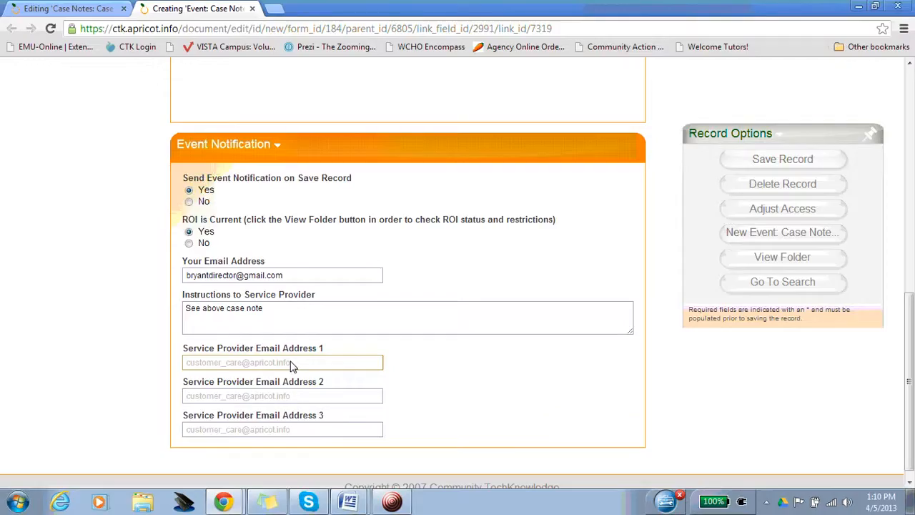
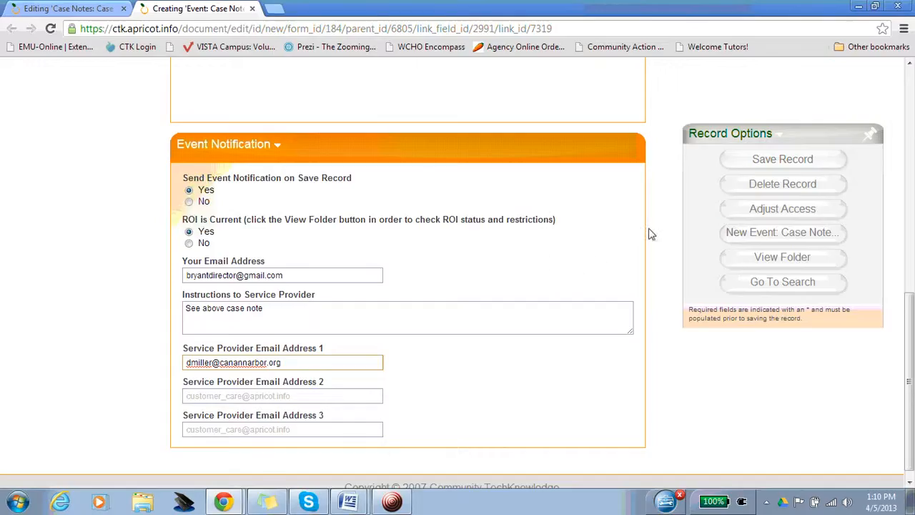
# - Check which access groups are available for the event record, and save the record to continue editing it
pyautogui.click(750, 211)
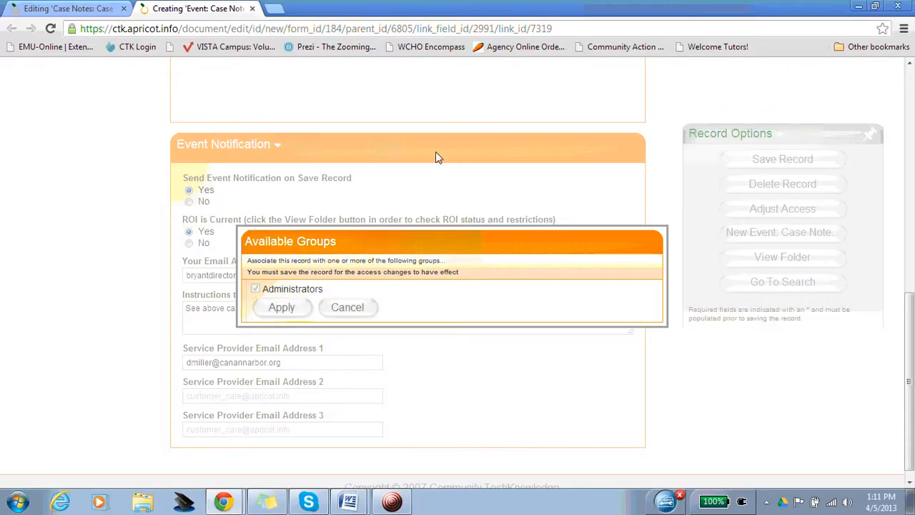
pyautogui.click(665, 191)
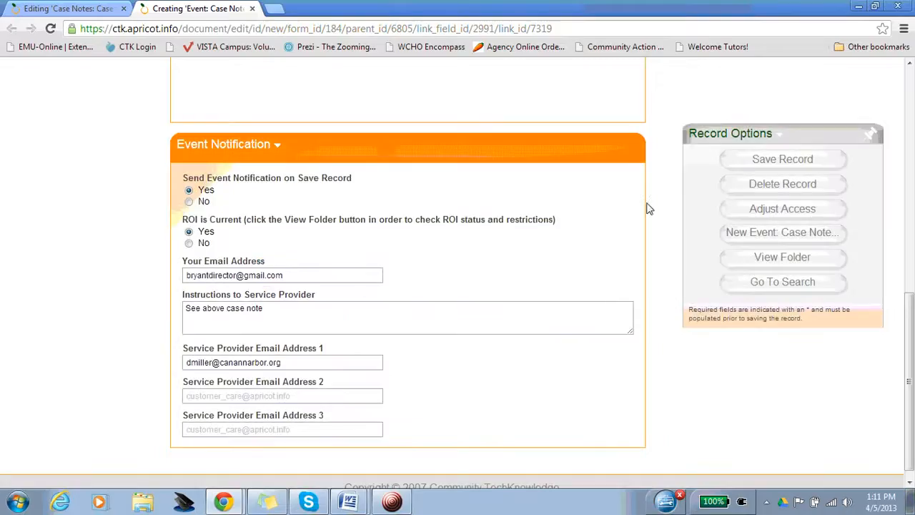
pyautogui.click(761, 160)
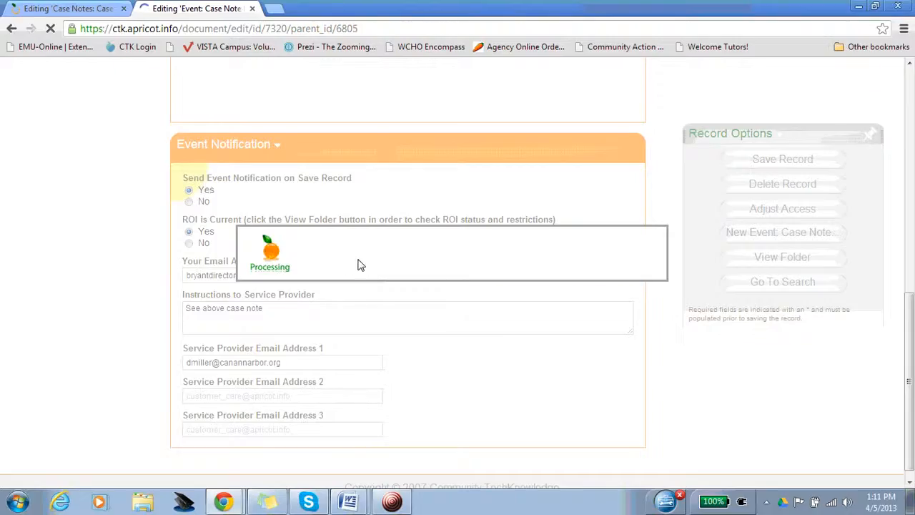
pyautogui.click(347, 290)
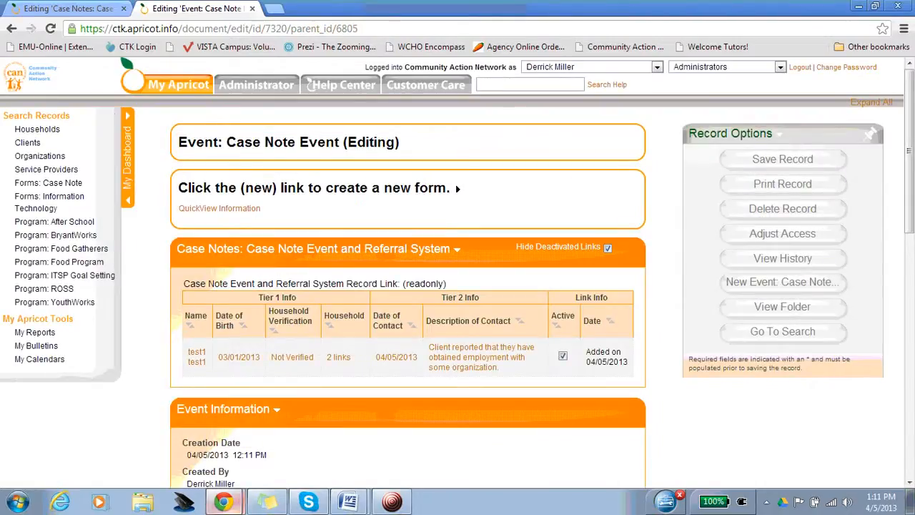
# - Switch to the sender's Gmail inbox and open the Community Action Network event notification confirmation e-mail
pyautogui.moveTo(223, 501)
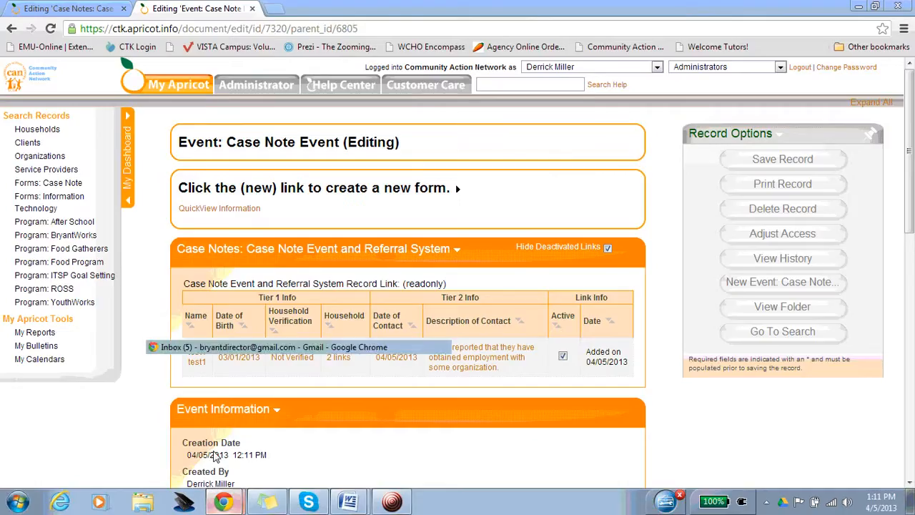
pyautogui.click(236, 346)
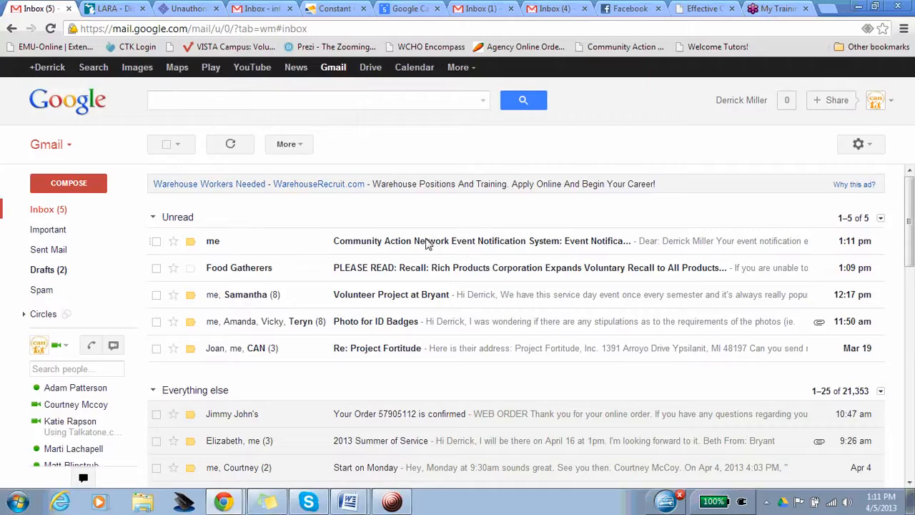
pyautogui.click(336, 245)
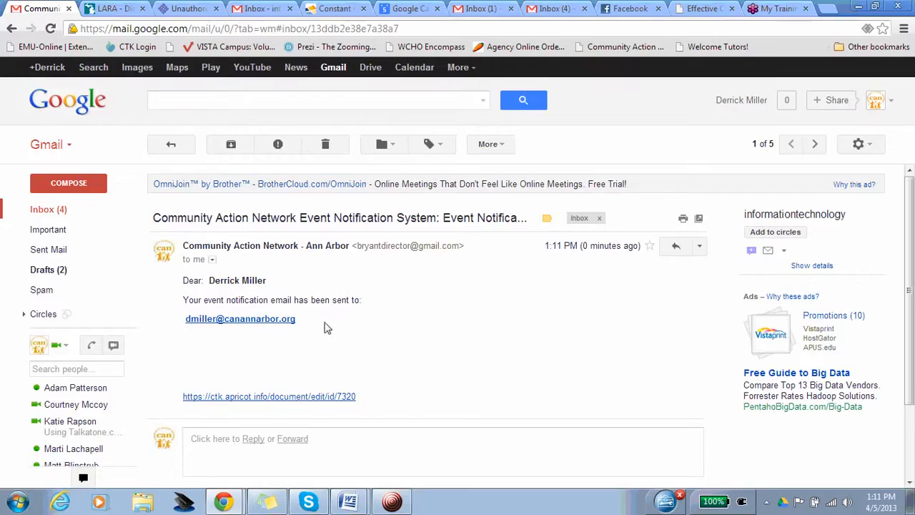
# - Find the service provider's mailbox, refresh its inbox and read the e-mail from the Community Action Network Event Notification System
pyautogui.click(264, 10)
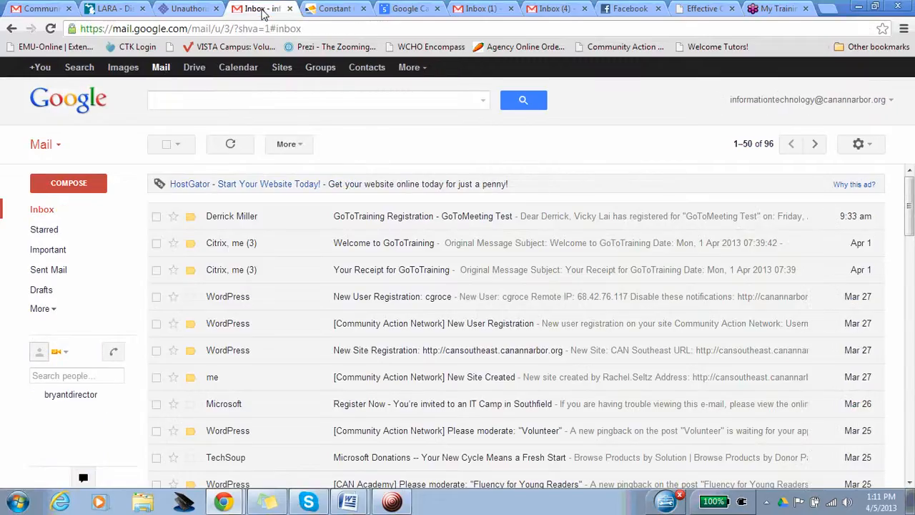
pyautogui.click(482, 9)
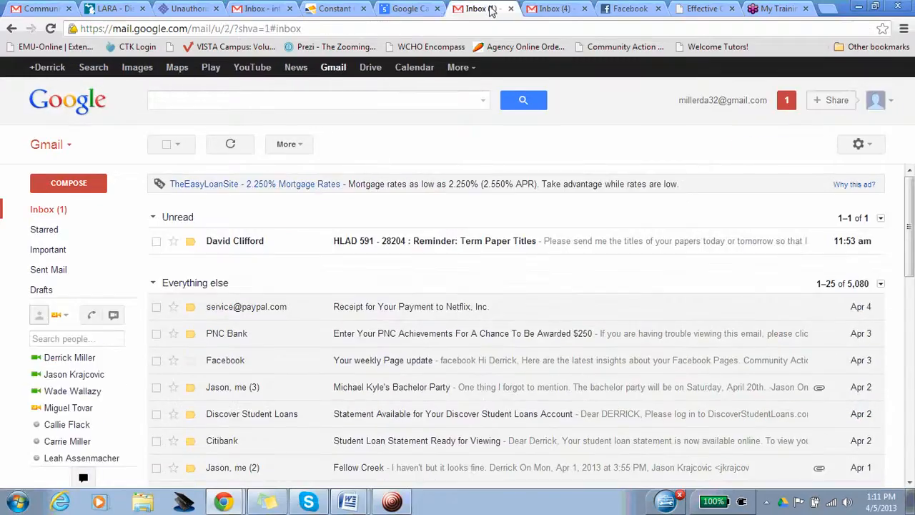
pyautogui.click(538, 10)
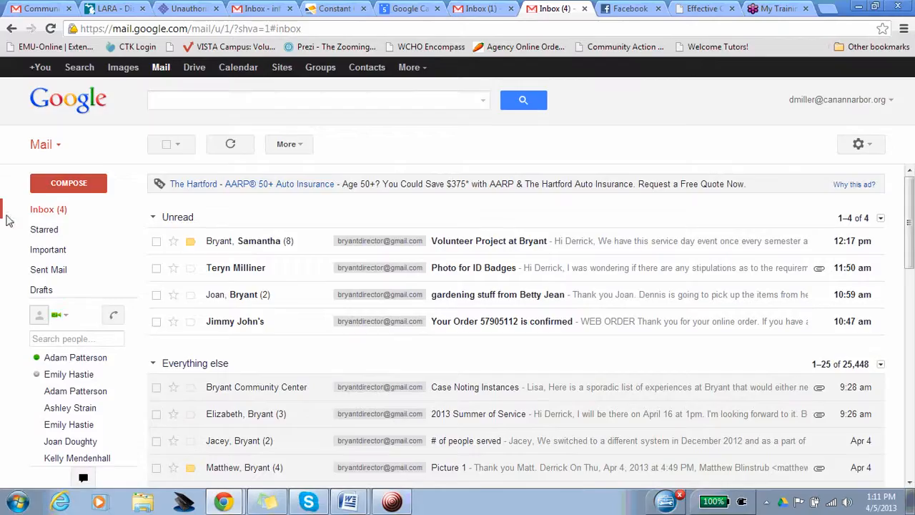
pyautogui.click(35, 213)
pyautogui.click(34, 212)
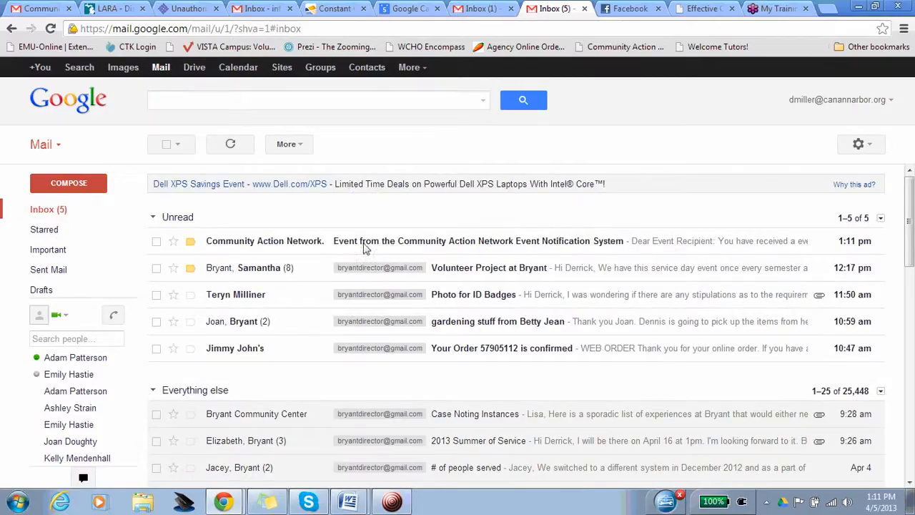
pyautogui.click(361, 240)
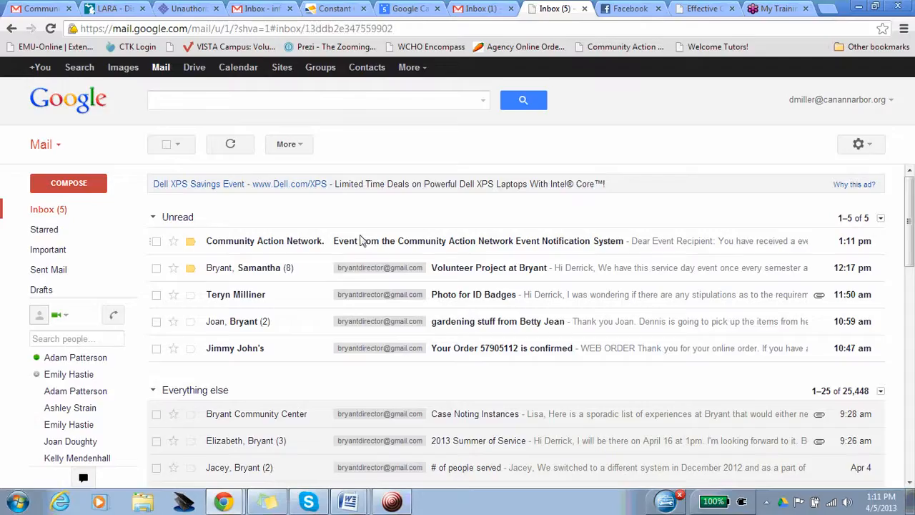
pyautogui.scroll(-1, 483, 321)
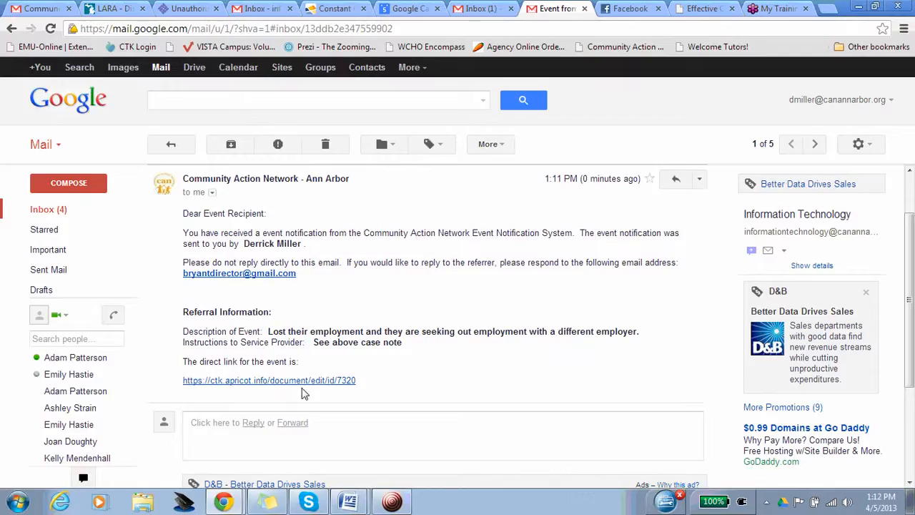
# - Switch back to Apricot and review the saved event's case note link, date and description
pyautogui.click(217, 492)
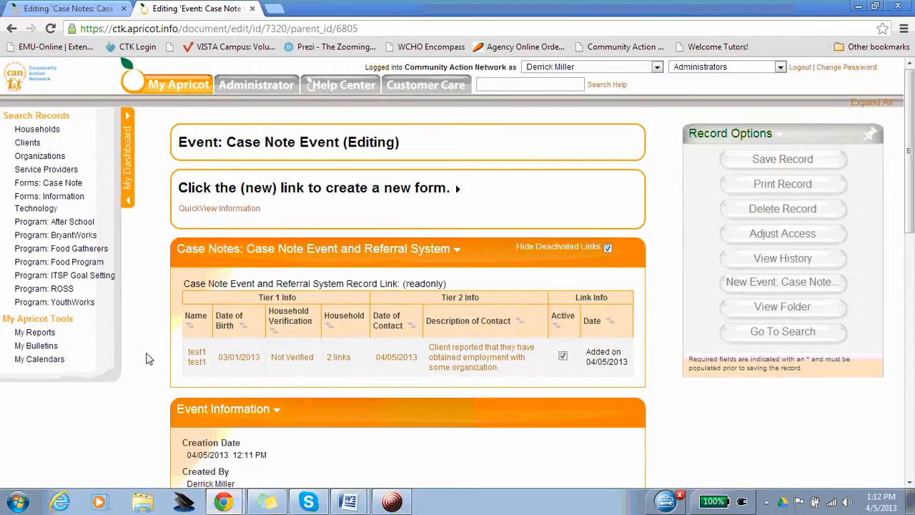
pyautogui.scroll(-2, 179, 303)
pyautogui.scroll(1, 179, 304)
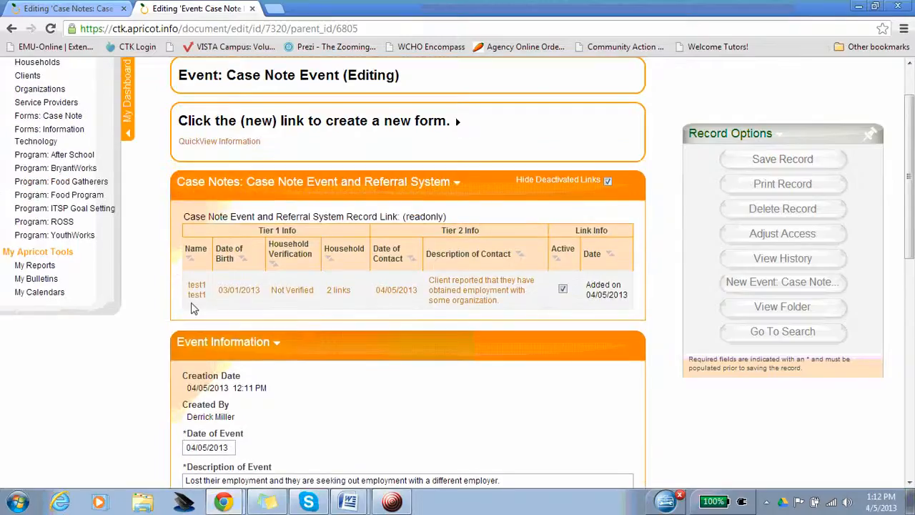
pyautogui.scroll(-1, 188, 307)
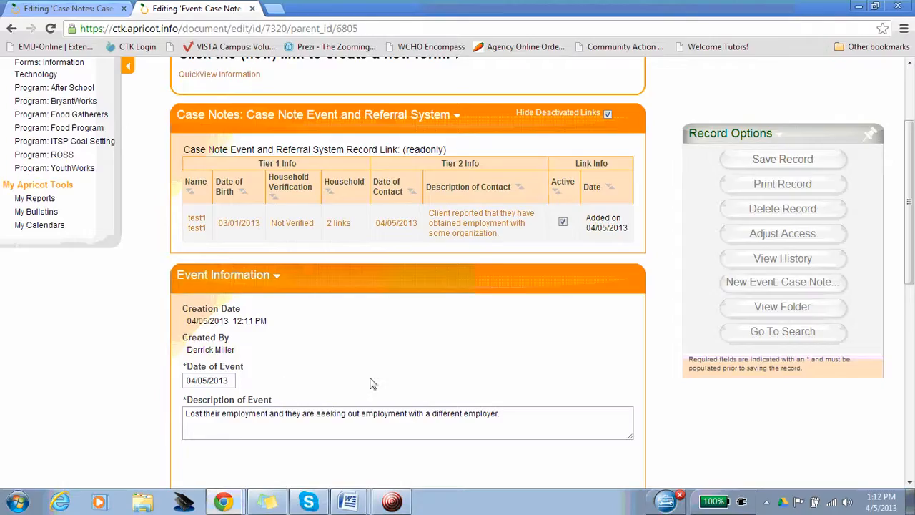
pyautogui.scroll(1, 371, 382)
pyautogui.scroll(-1, 371, 383)
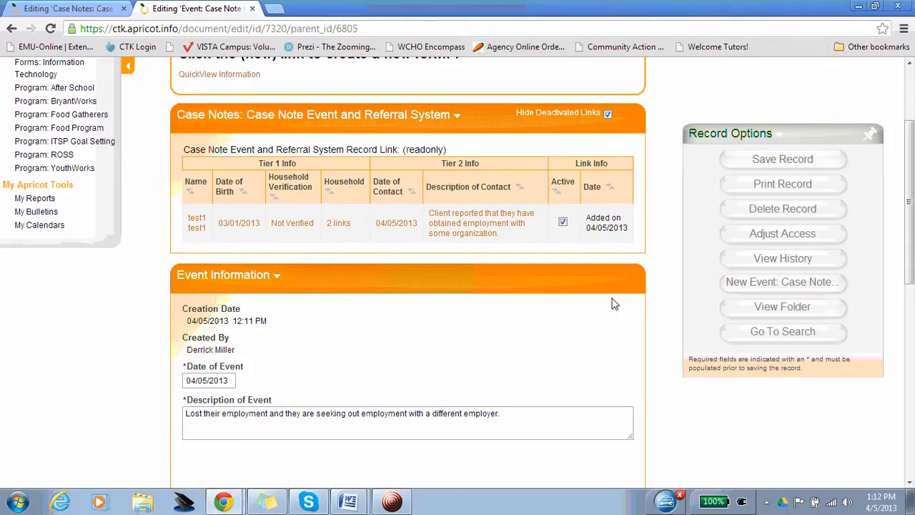
# - Close the event record and review the case note's information together with its Case Note Event record links
pyautogui.click(252, 9)
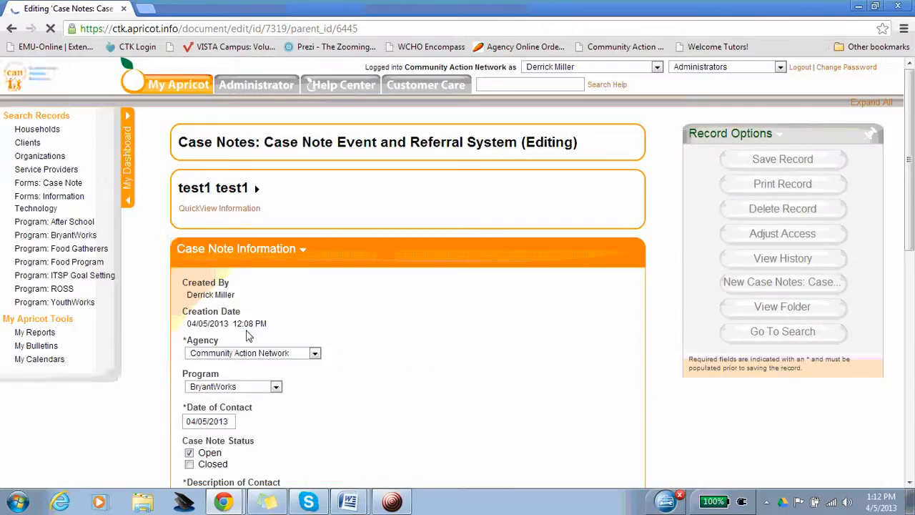
pyautogui.scroll(-5, 247, 334)
pyautogui.scroll(3, 246, 334)
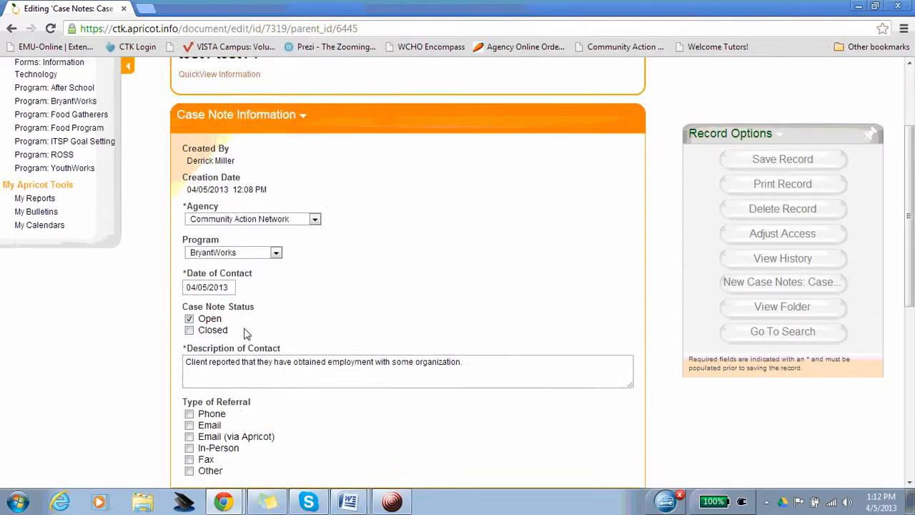
pyautogui.scroll(2, 243, 333)
pyautogui.scroll(-1, 434, 240)
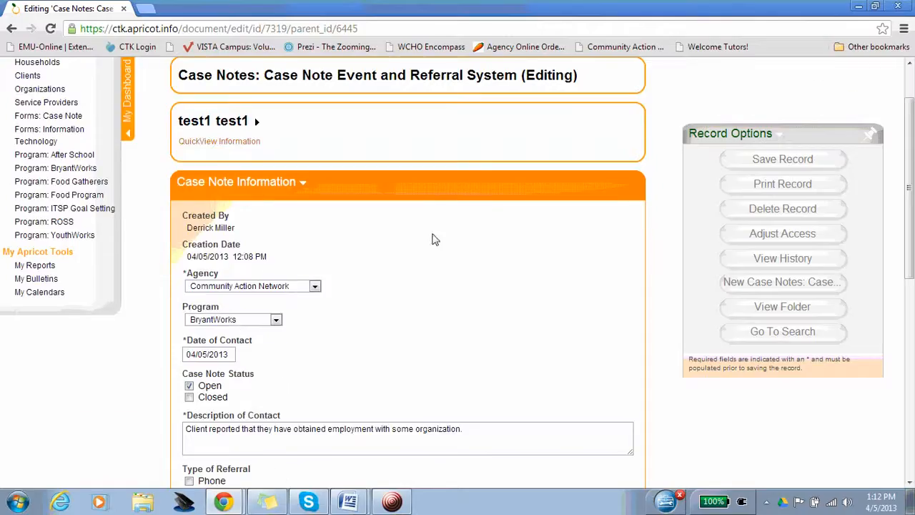
pyautogui.scroll(-4, 515, 220)
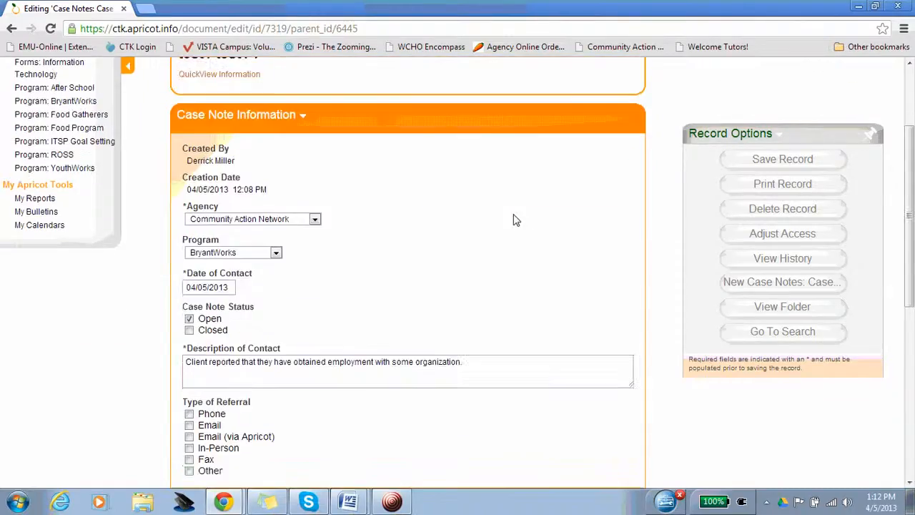
pyautogui.scroll(-1, 515, 219)
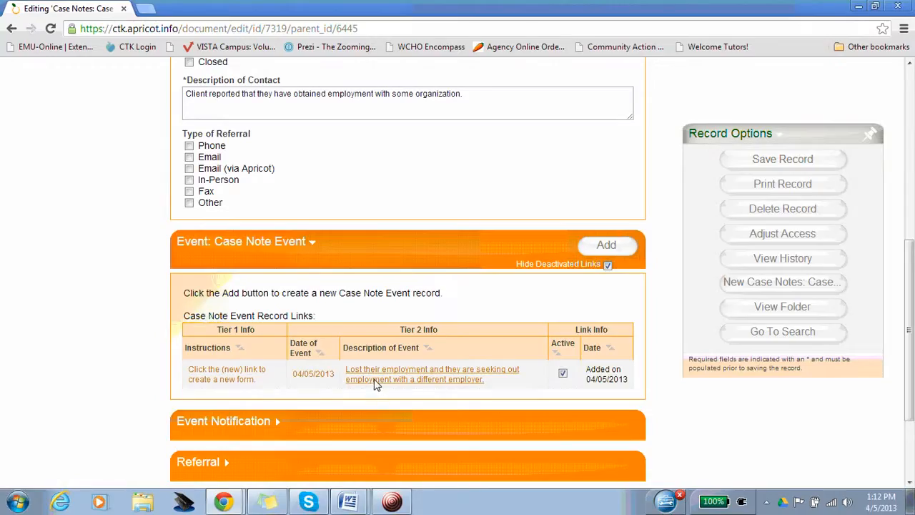
pyautogui.scroll(-2, 156, 209)
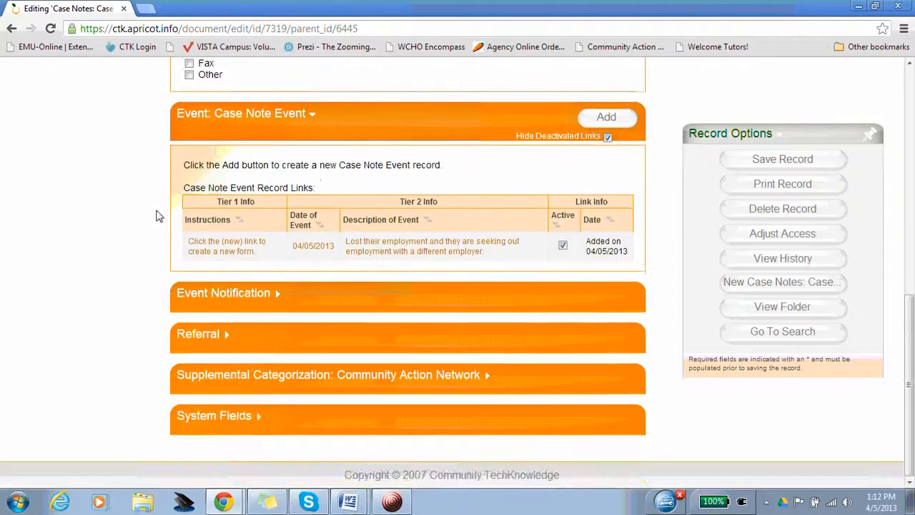
pyautogui.scroll(1, 152, 218)
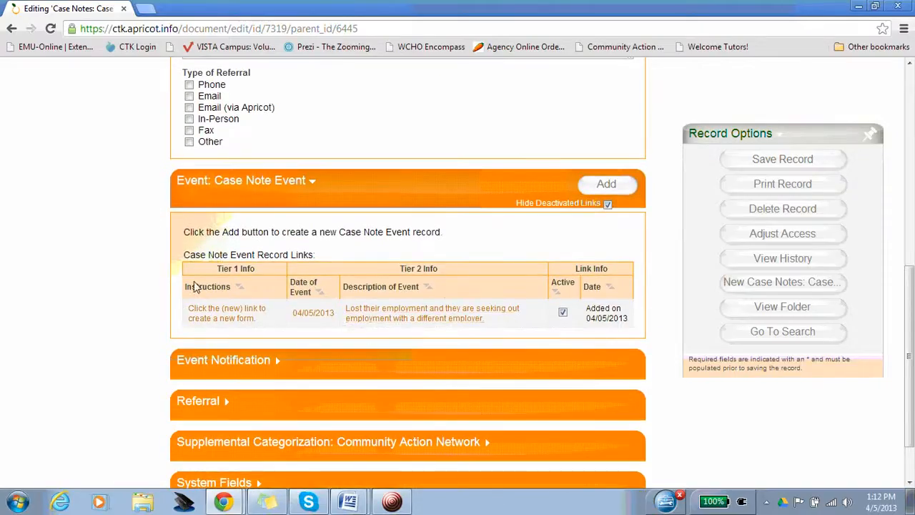
pyautogui.scroll(2, 190, 293)
pyautogui.scroll(2, 190, 294)
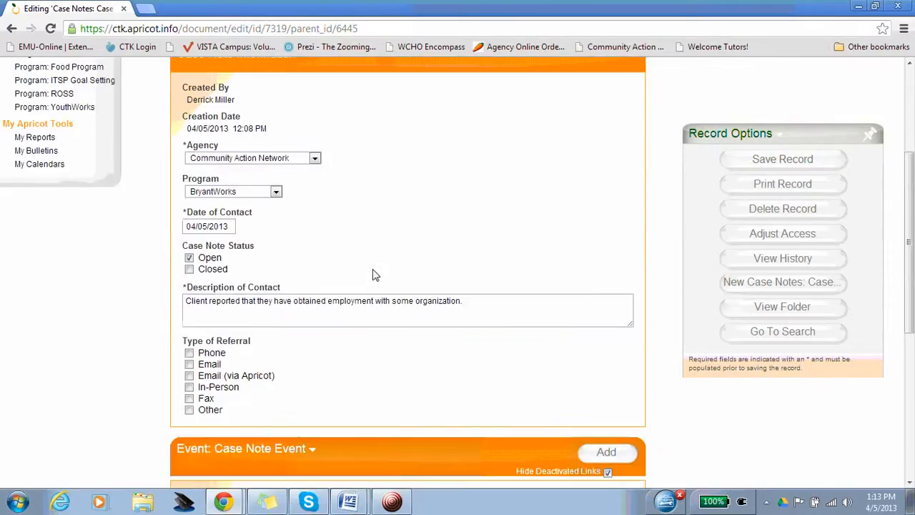
pyautogui.scroll(1, 405, 223)
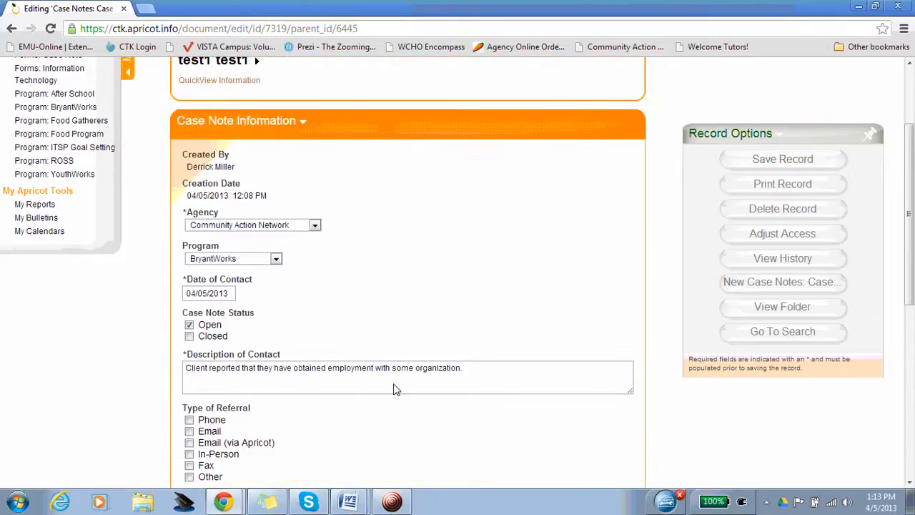
pyautogui.scroll(-6, 172, 300)
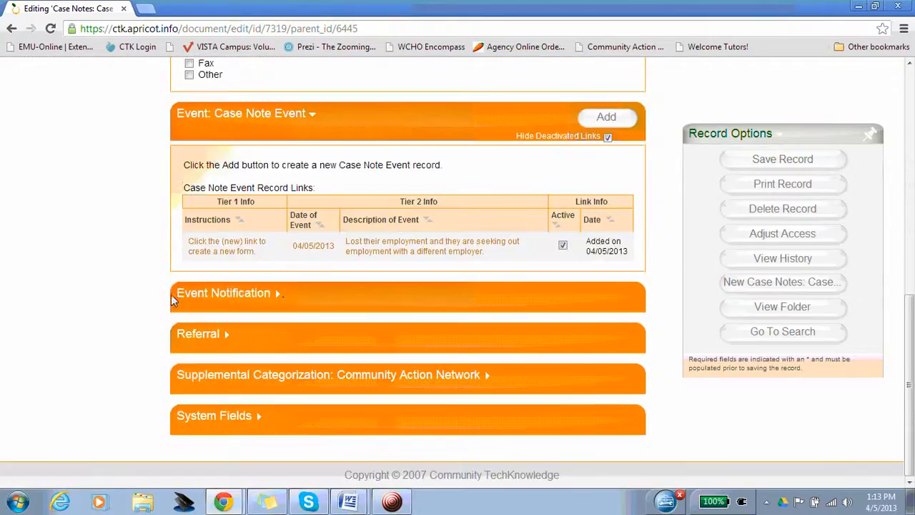
# - Expand the case note's Event Notification section and look over its fields
pyautogui.click(277, 299)
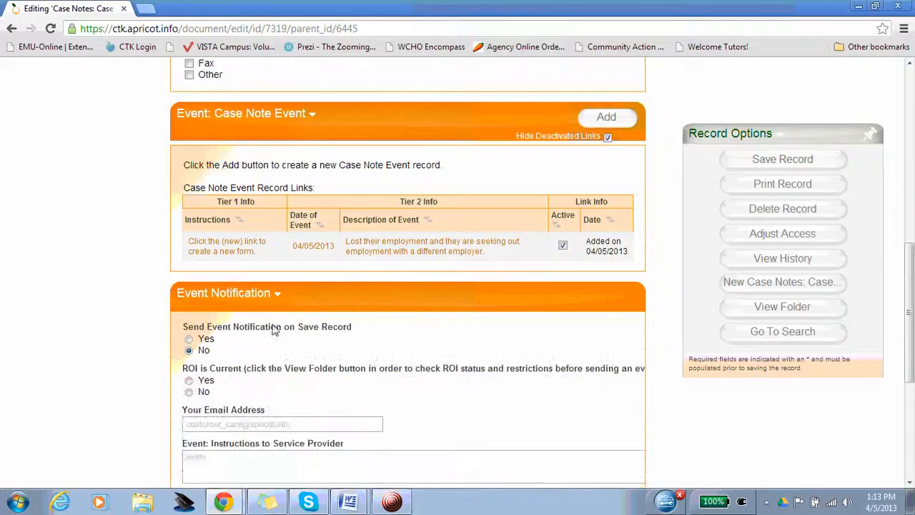
pyautogui.scroll(-3, 128, 319)
pyautogui.scroll(1, 131, 319)
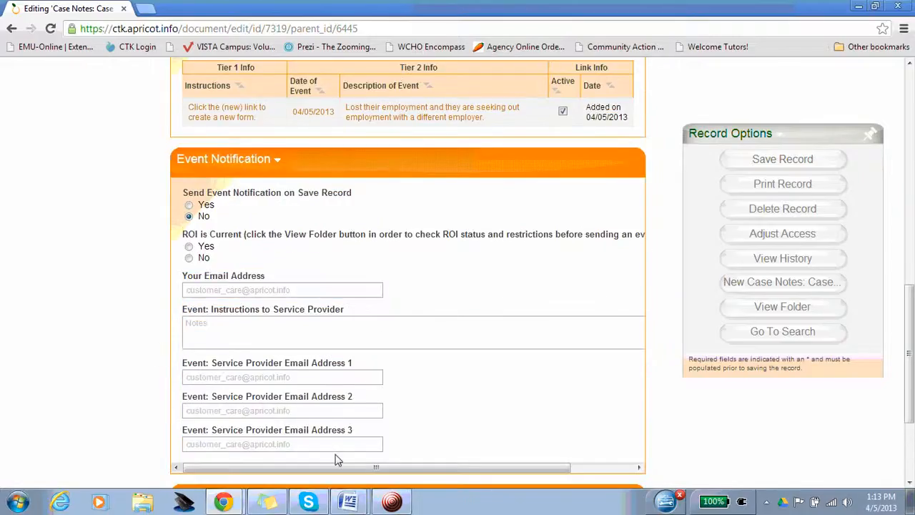
# - Set event notification on save and current ROI to Yes, then fill in the sender's e-mail and the instructions "blah blah blah"
pyautogui.click(189, 206)
pyautogui.click(189, 246)
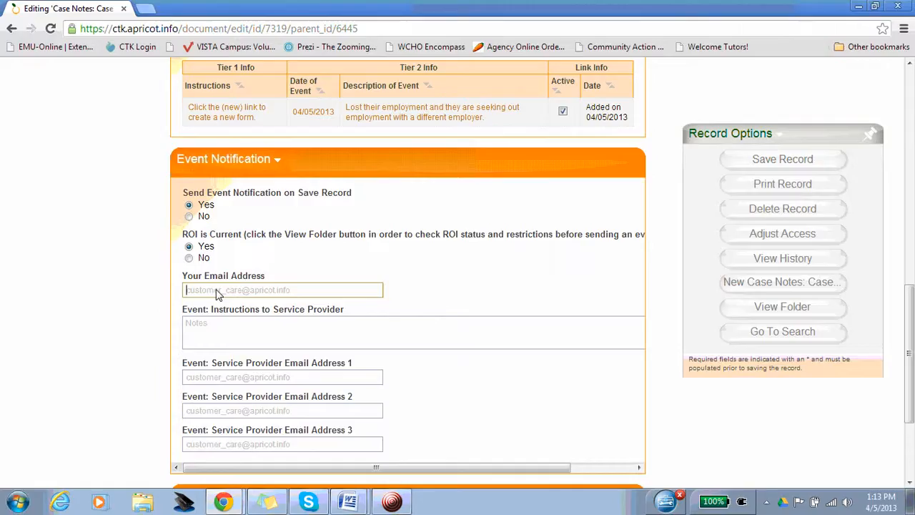
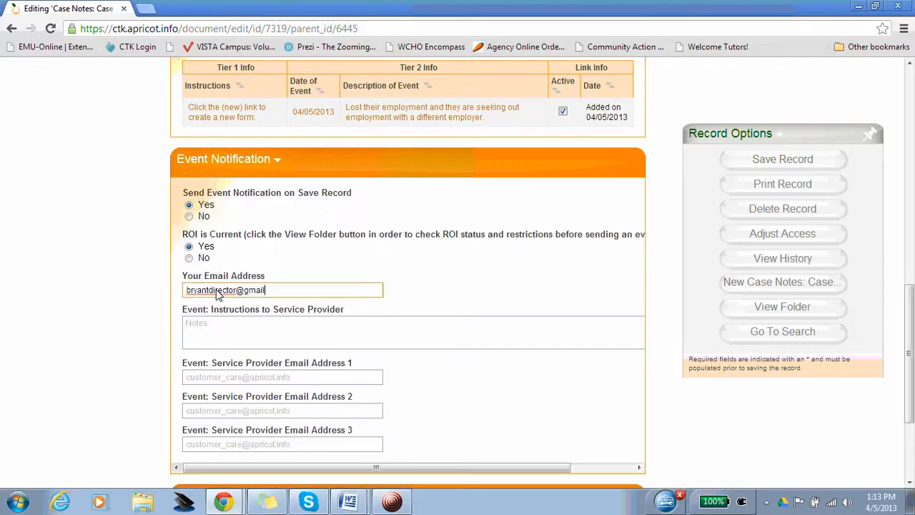
pyautogui.press('Tab')
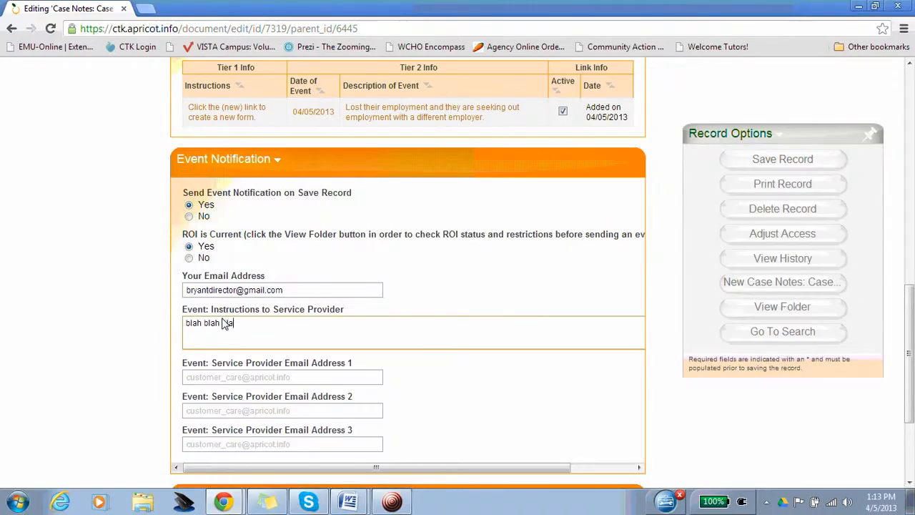
# - Fill in the first service provider's e-mail address for the event notification and save the case note record
pyautogui.scroll(-2, 225, 322)
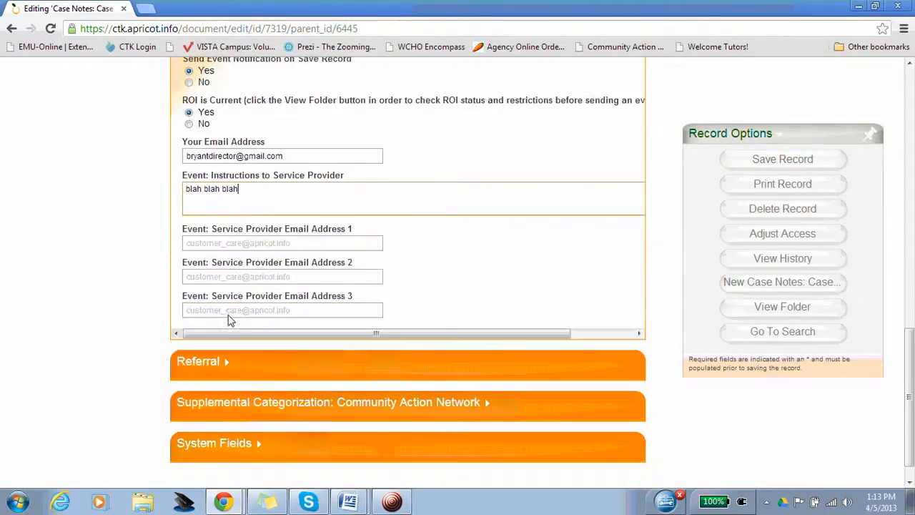
pyautogui.click(245, 242)
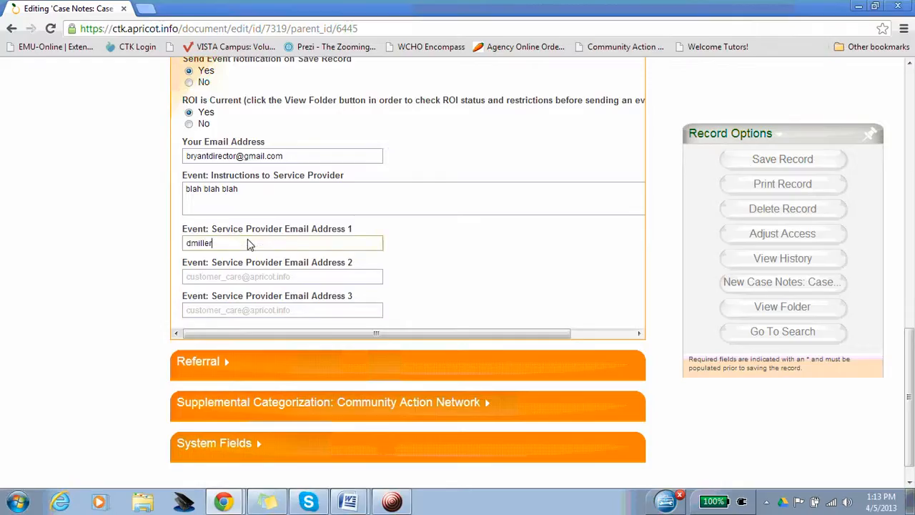
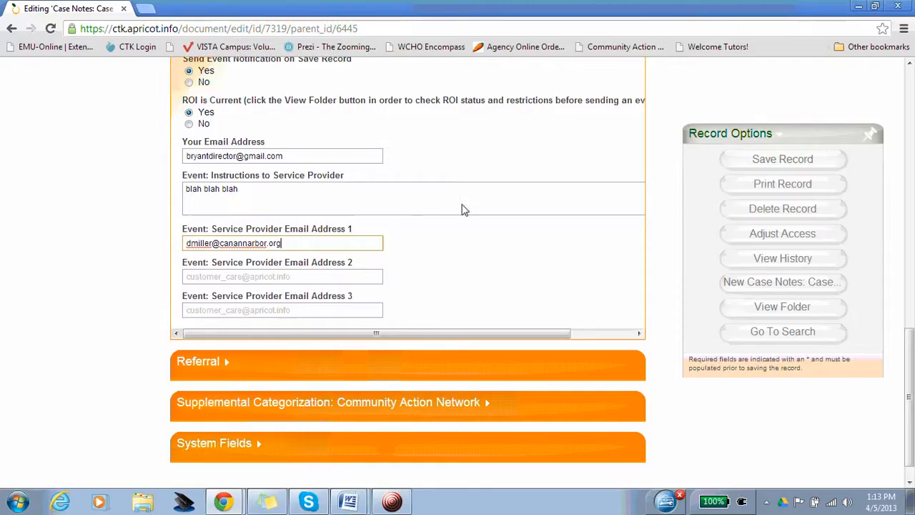
pyautogui.click(763, 160)
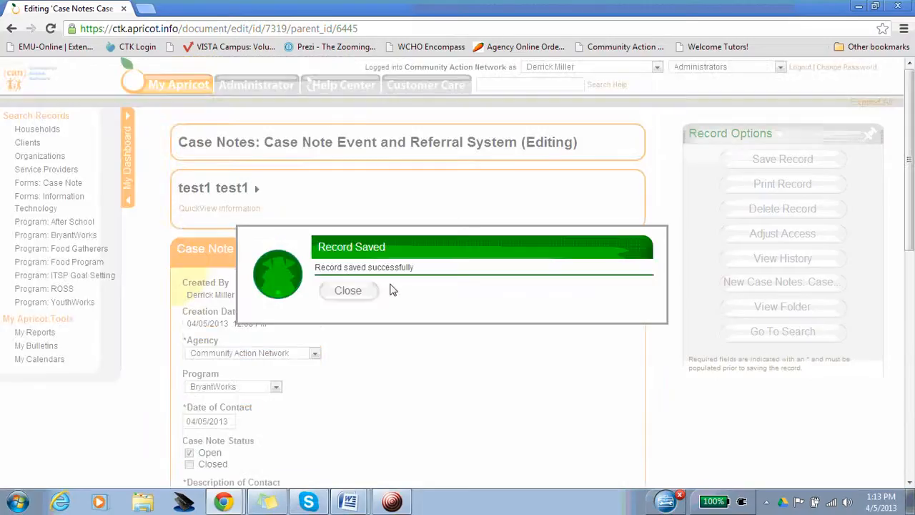
pyautogui.click(349, 291)
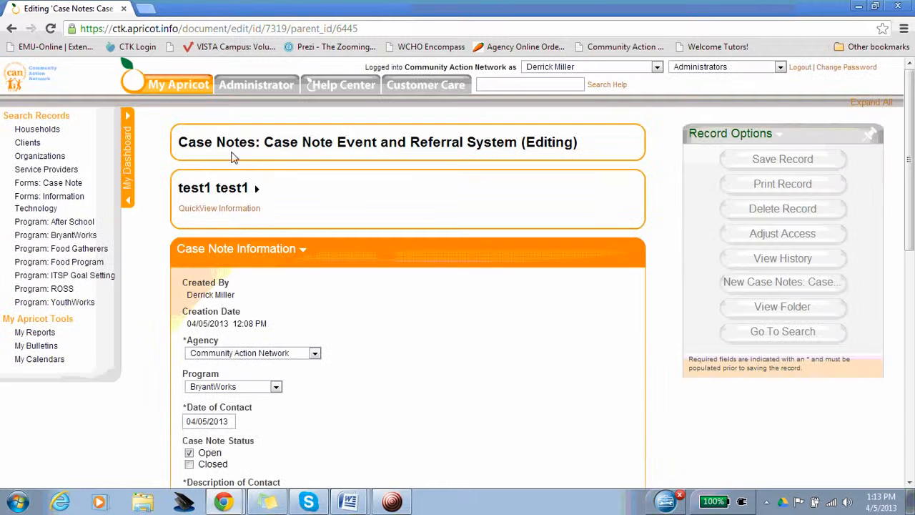
# - Switch to the sender's Gmail inbox and read the newest Community Action Network Event Notification System confirmation e-mail
pyautogui.click(224, 502)
pyautogui.click(133, 453)
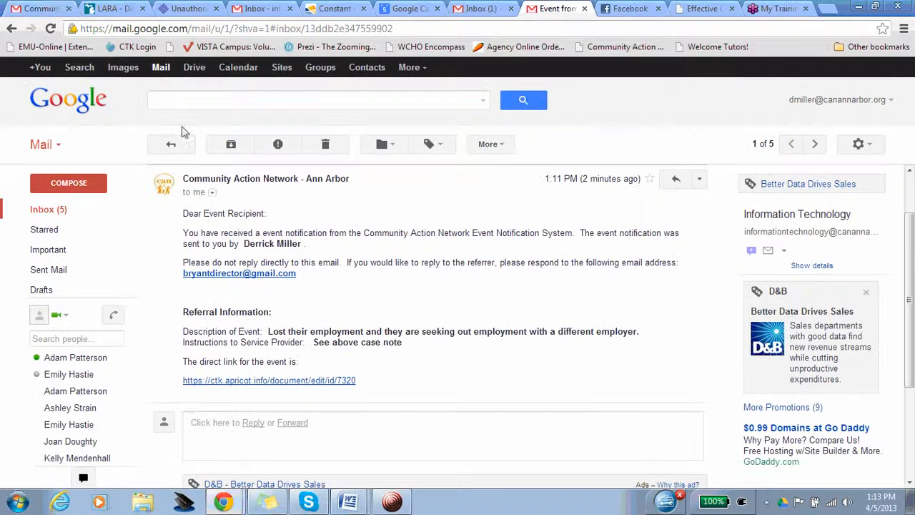
pyautogui.click(52, 10)
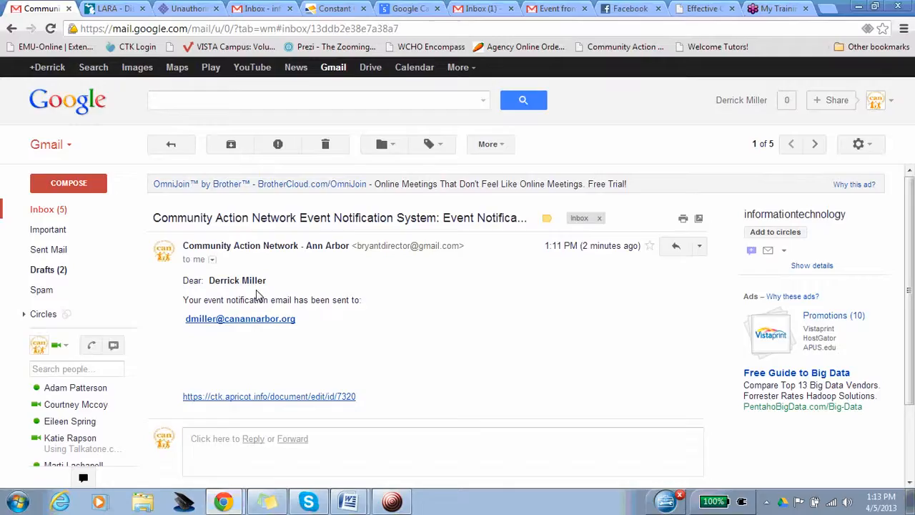
pyautogui.click(49, 209)
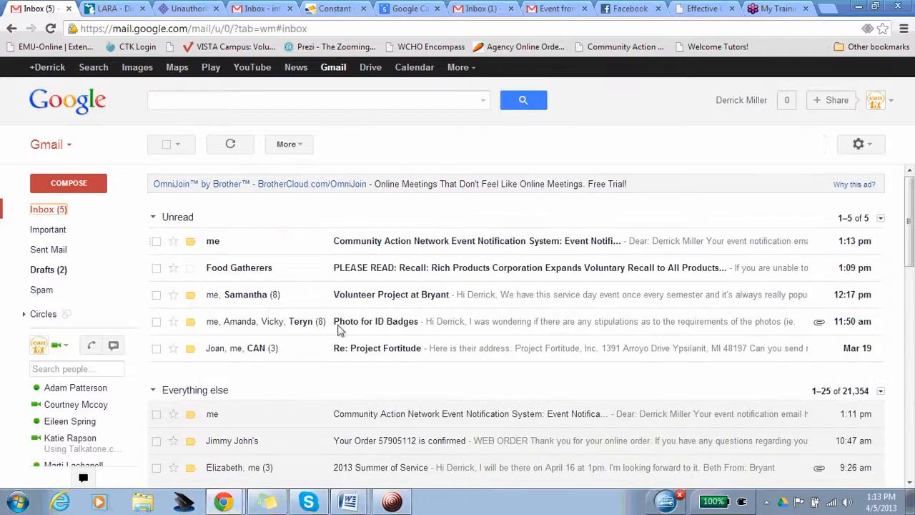
pyautogui.click(384, 243)
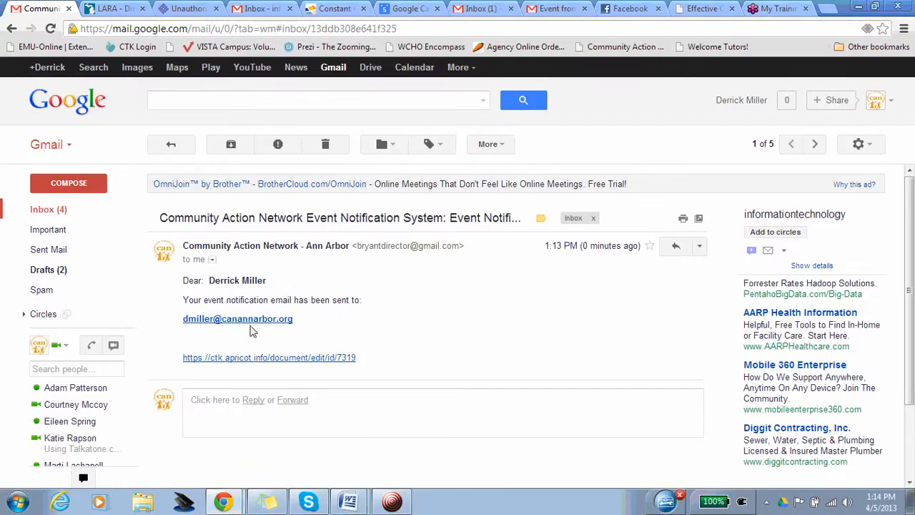
# - Open the new event e-mail in the service provider's inbox and read its sender, reply address and instructions
pyautogui.click(550, 10)
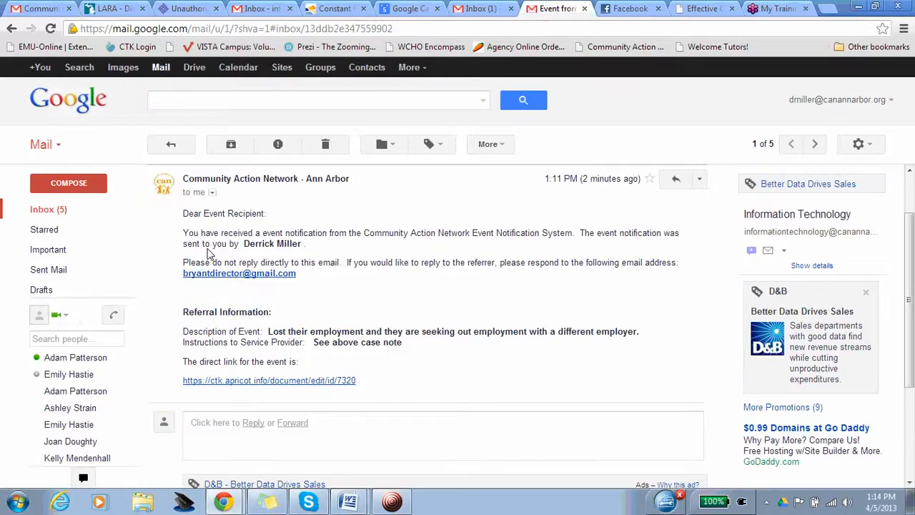
pyautogui.click(49, 209)
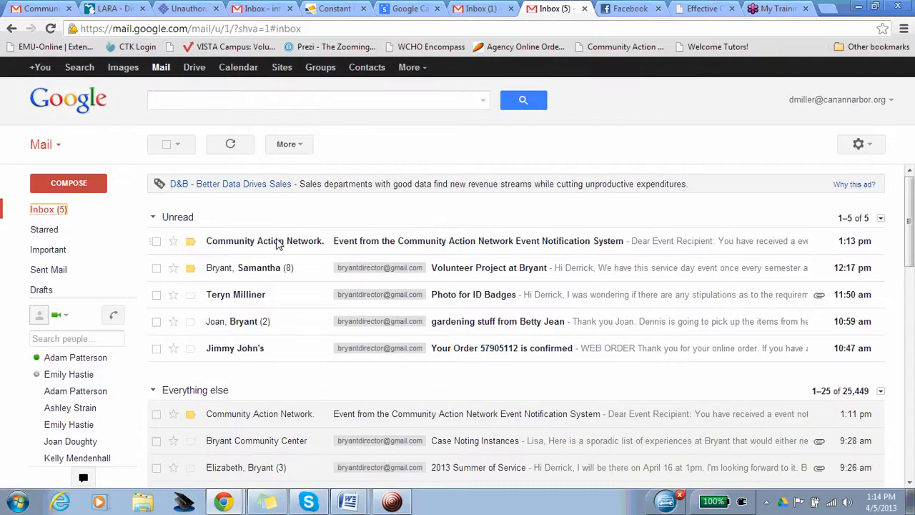
pyautogui.click(385, 247)
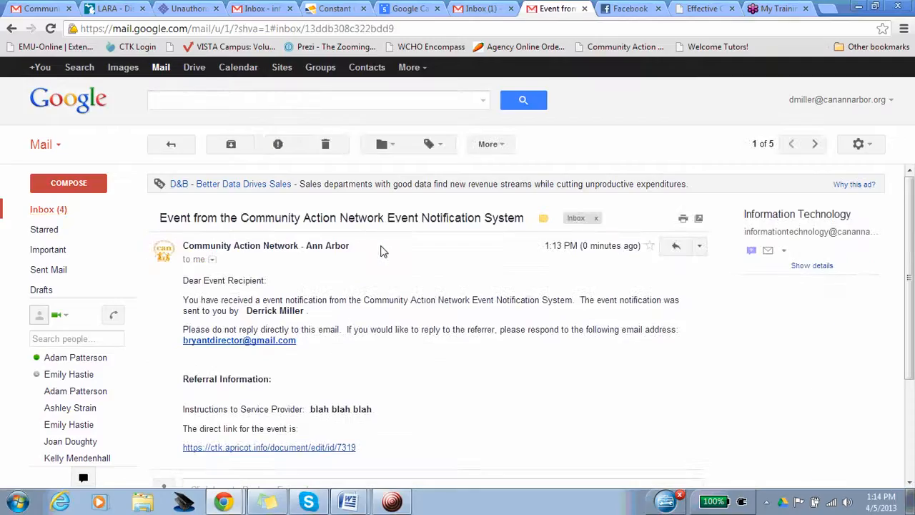
pyautogui.moveTo(244, 312); pyautogui.dragTo(303, 328)
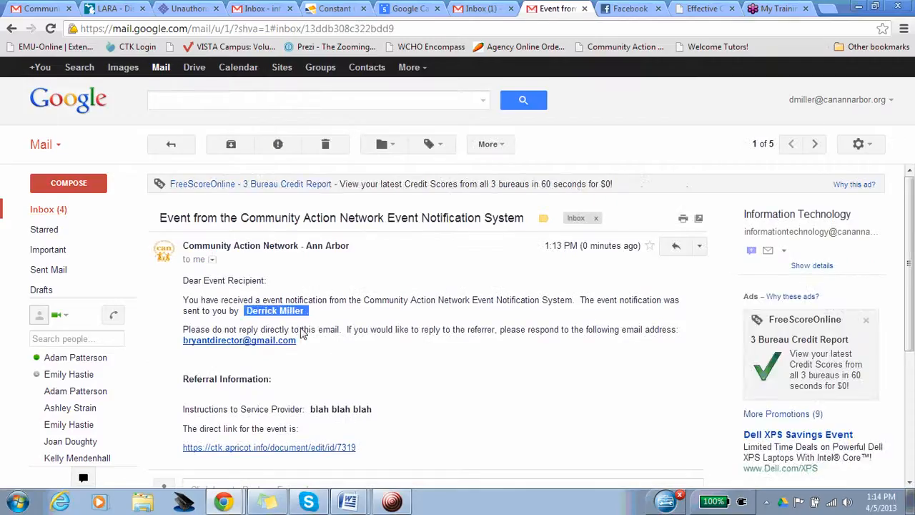
pyautogui.click(335, 340)
pyautogui.scroll(-1, 300, 236)
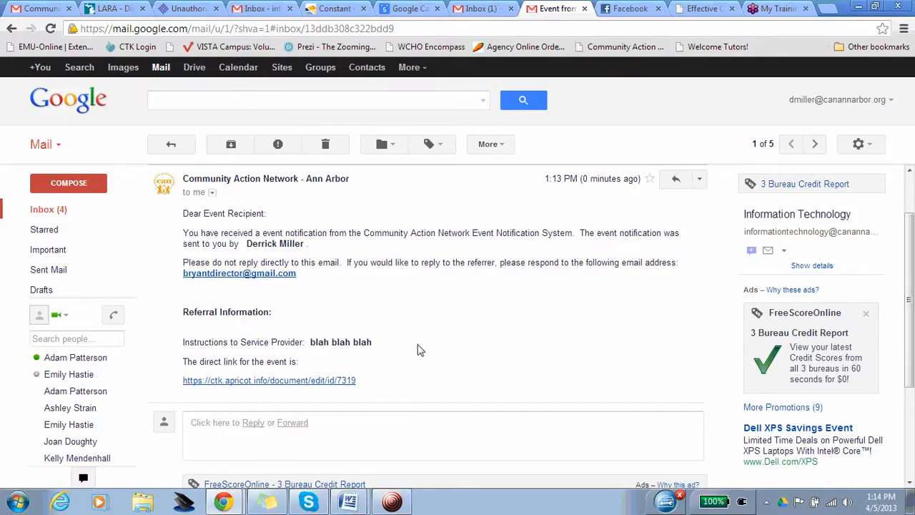
# - Follow the e-mail's direct link to the case note in Apricot and review its information and Case Note Event record links
pyautogui.click(305, 381)
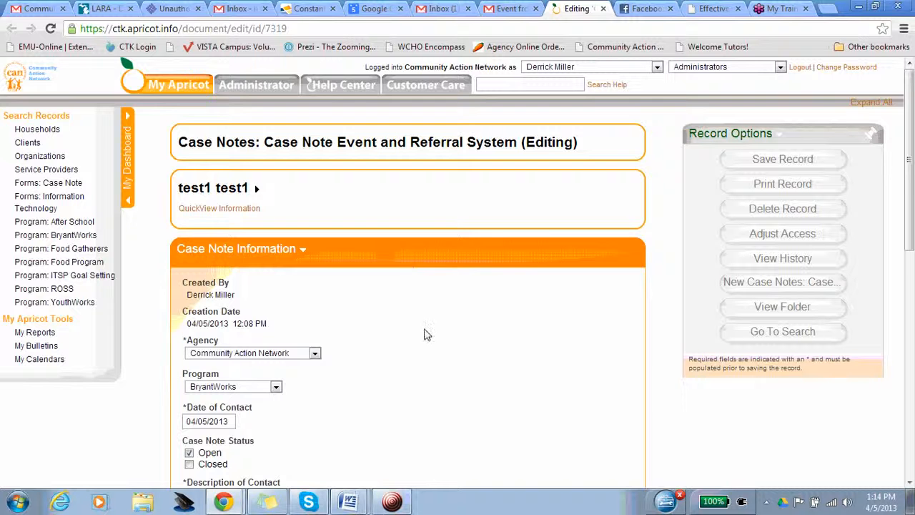
pyautogui.scroll(-7, 565, 310)
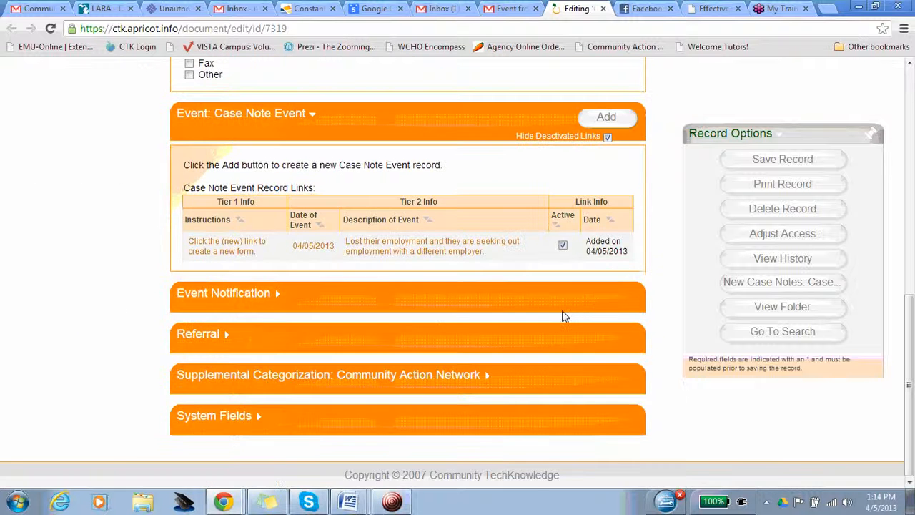
pyautogui.scroll(6, 562, 310)
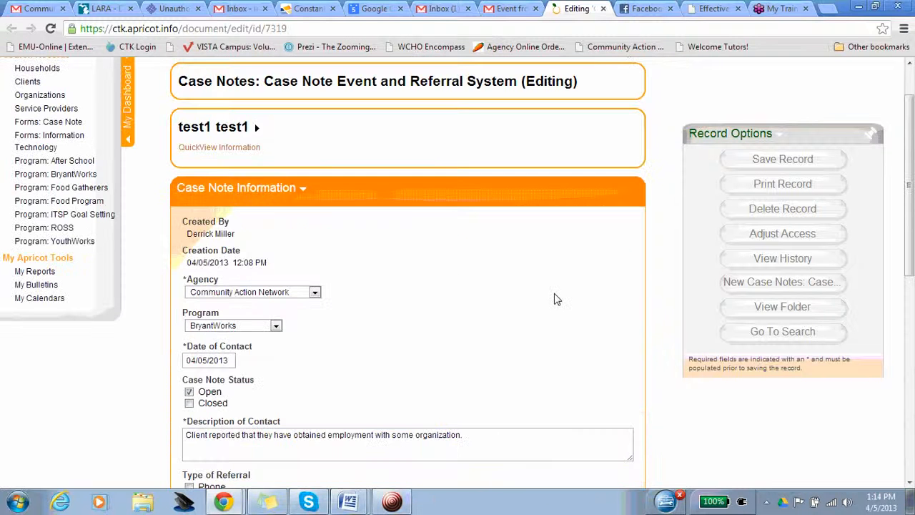